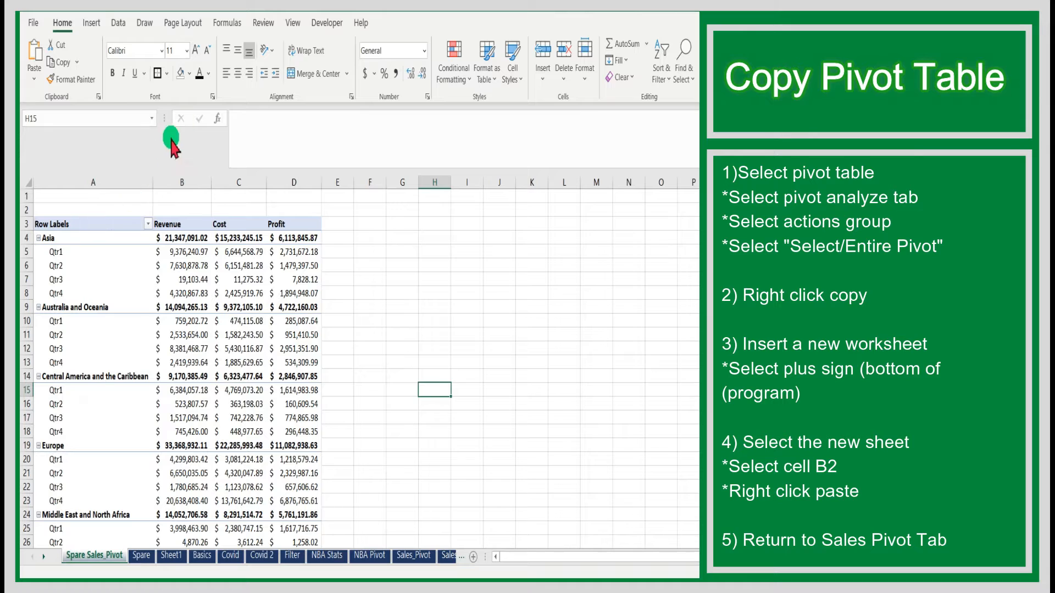
- Select the entire pivot table on the Spare Sales_Pivot sheet and copy it
left_click(127, 224)
left_click(398, 23)
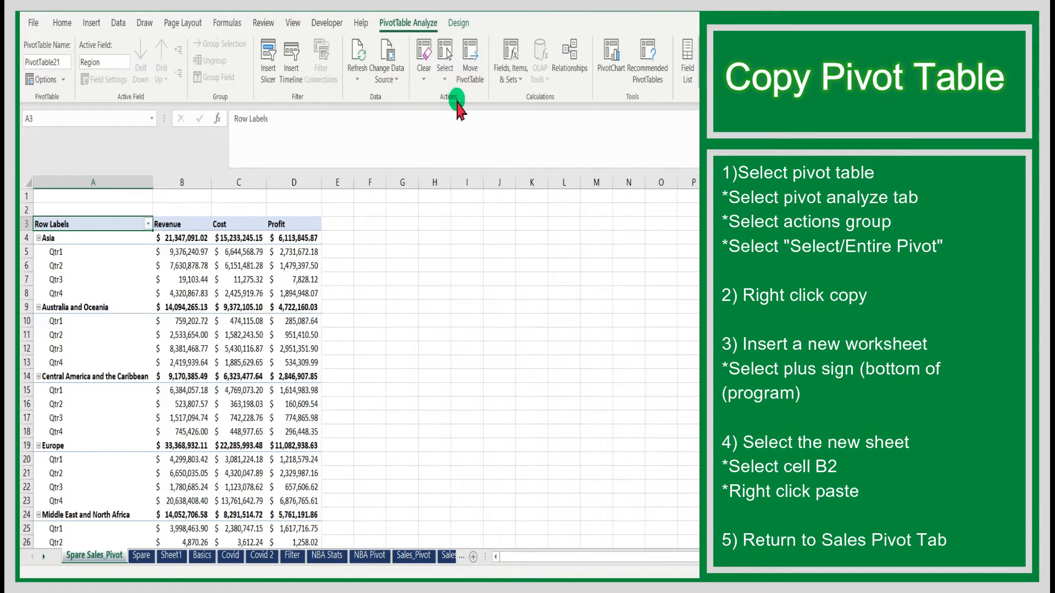
left_click(444, 74)
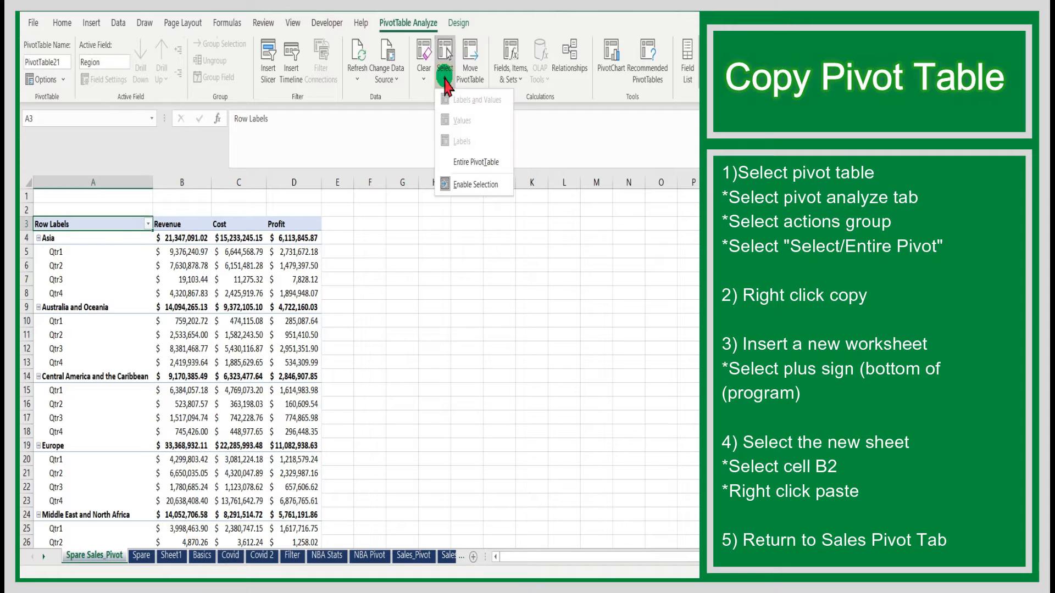
left_click(456, 163)
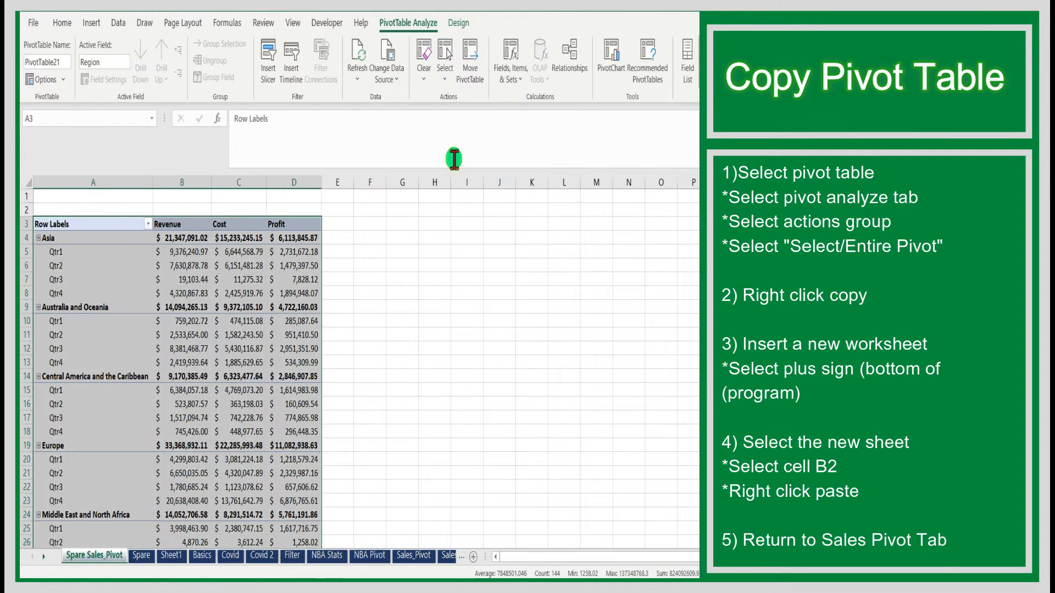
right_click(237, 223)
left_click(251, 232)
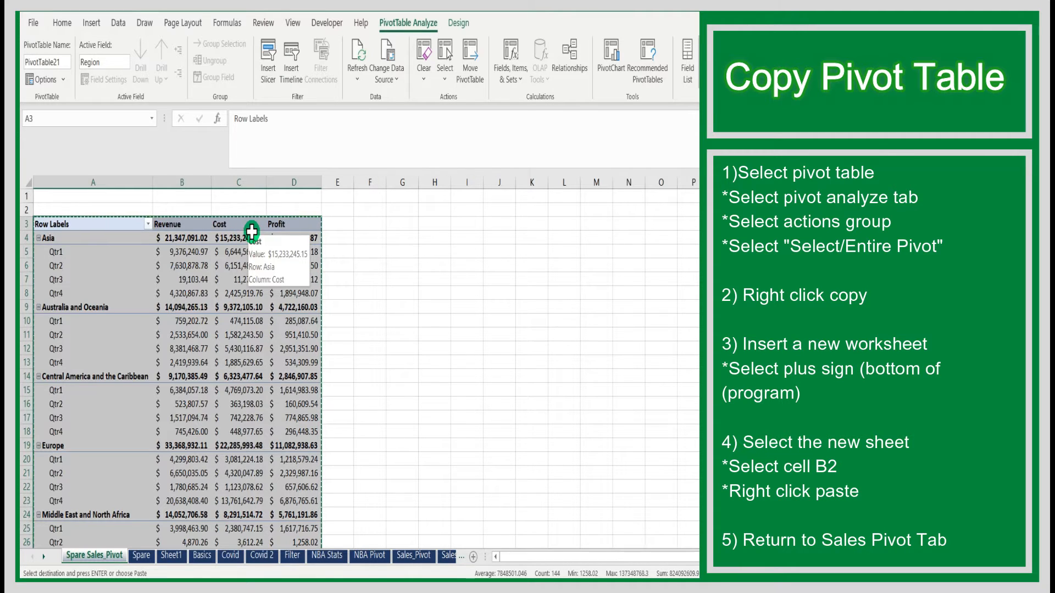
- Insert a new worksheet and paste the copied pivot table at cell B2
left_click(473, 558)
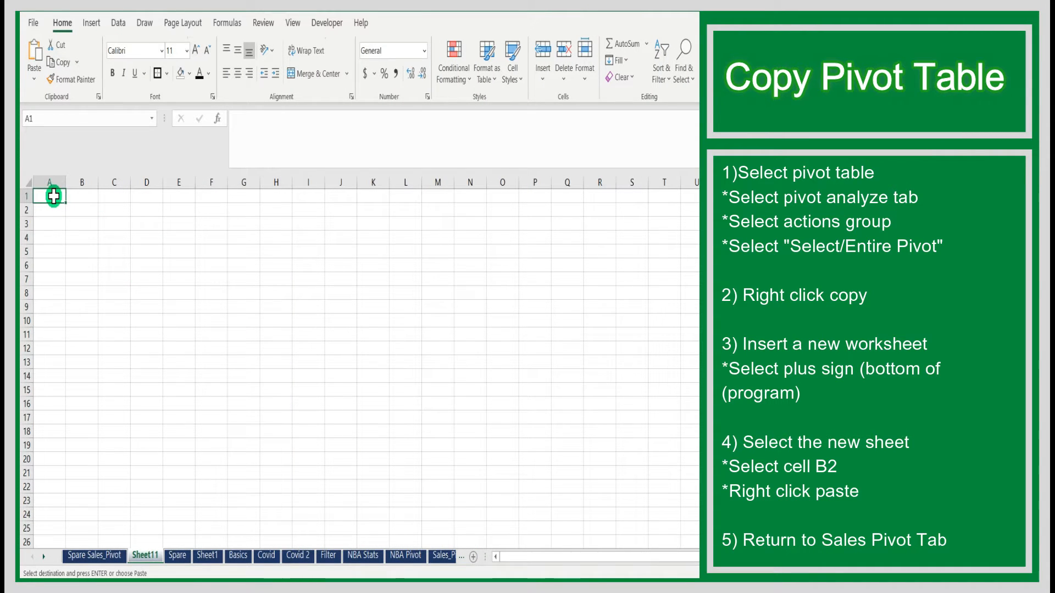
right_click(83, 212)
left_click(107, 242)
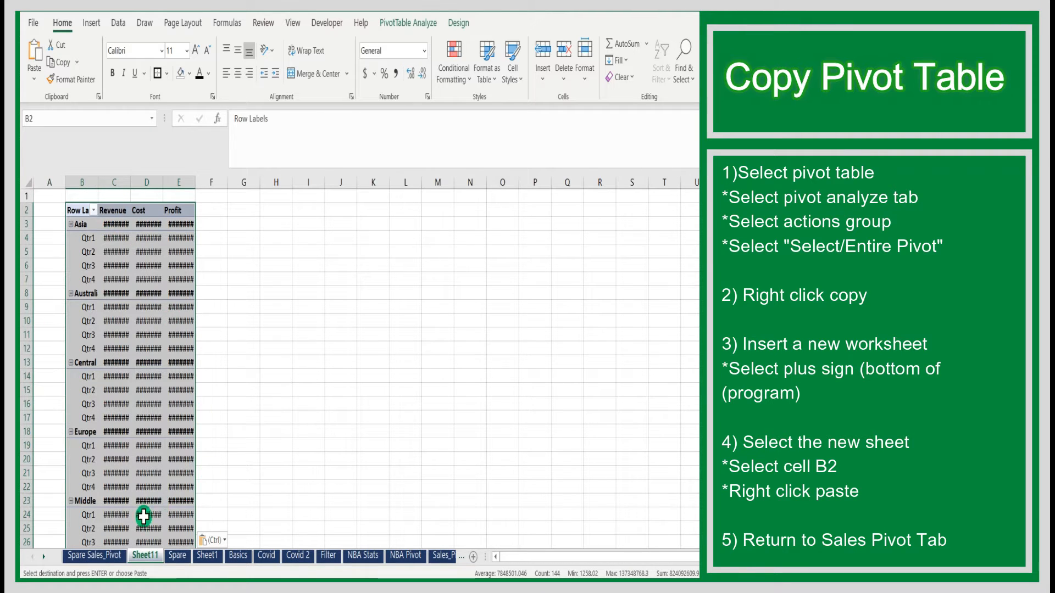
- Move the original pivot table on Spare Sales_Pivot to cell F3 of the same worksheet and widen columns F to I
left_click(103, 556)
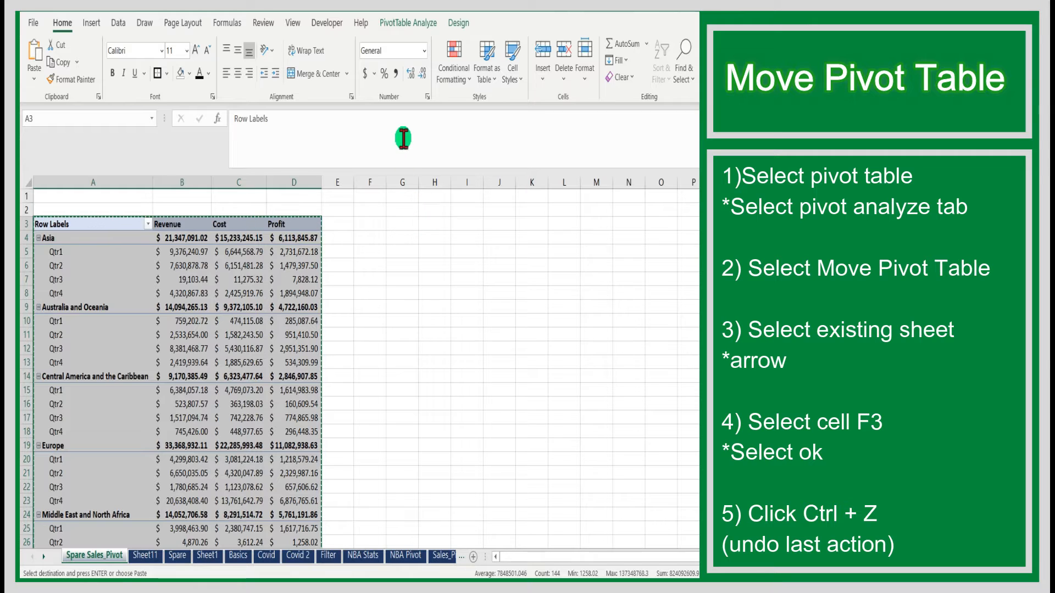
left_click(421, 32)
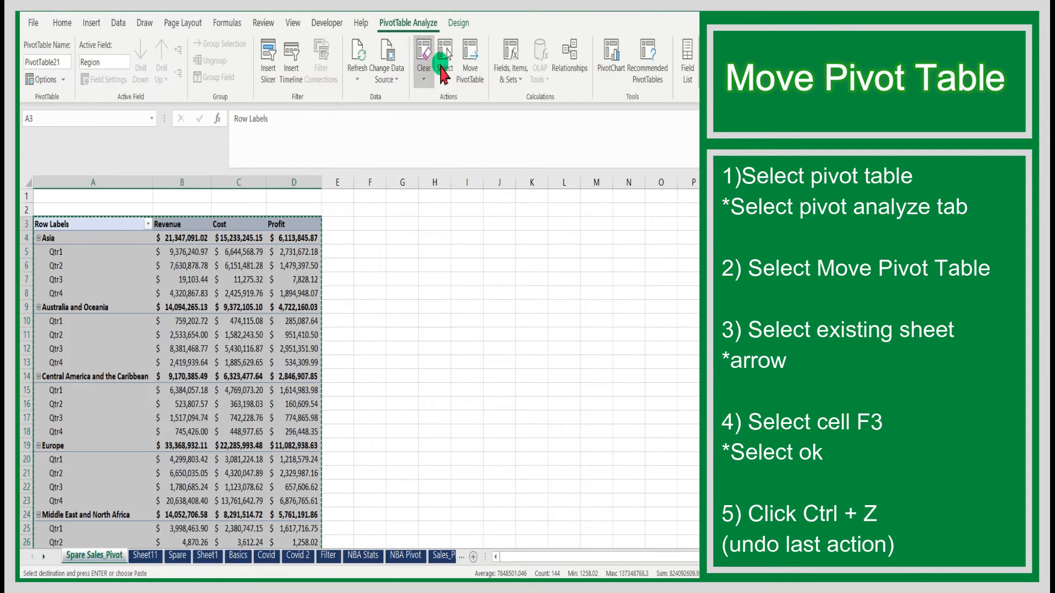
left_click(468, 83)
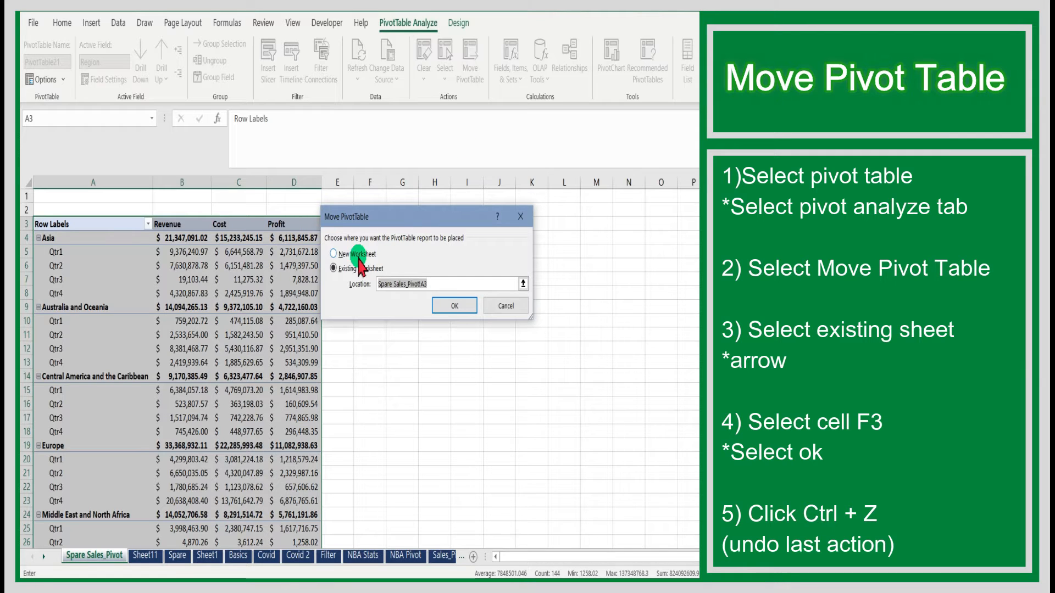
left_click_drag(379, 219, 398, 209)
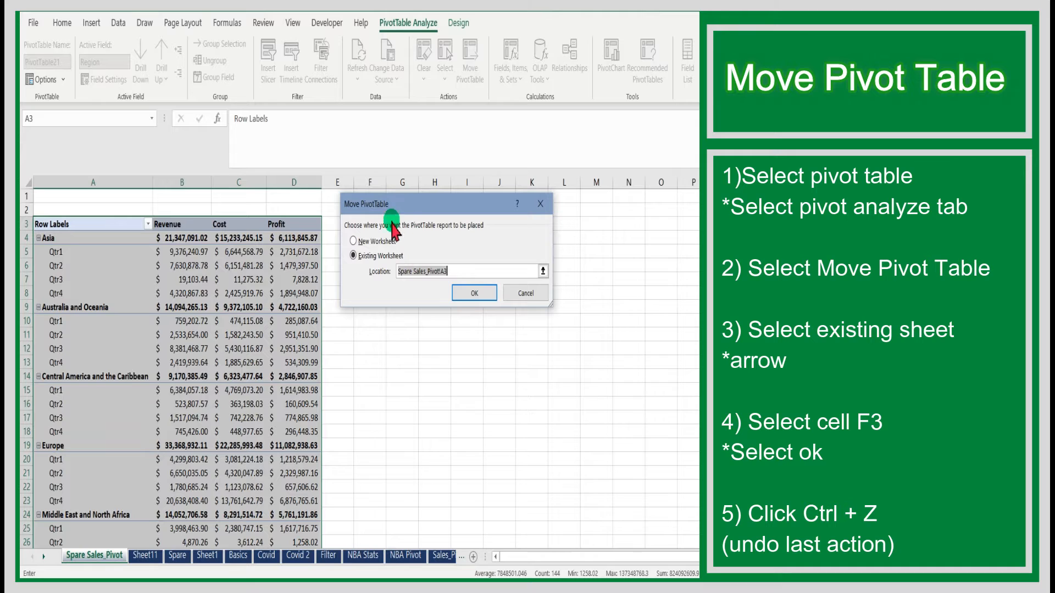
left_click(367, 256)
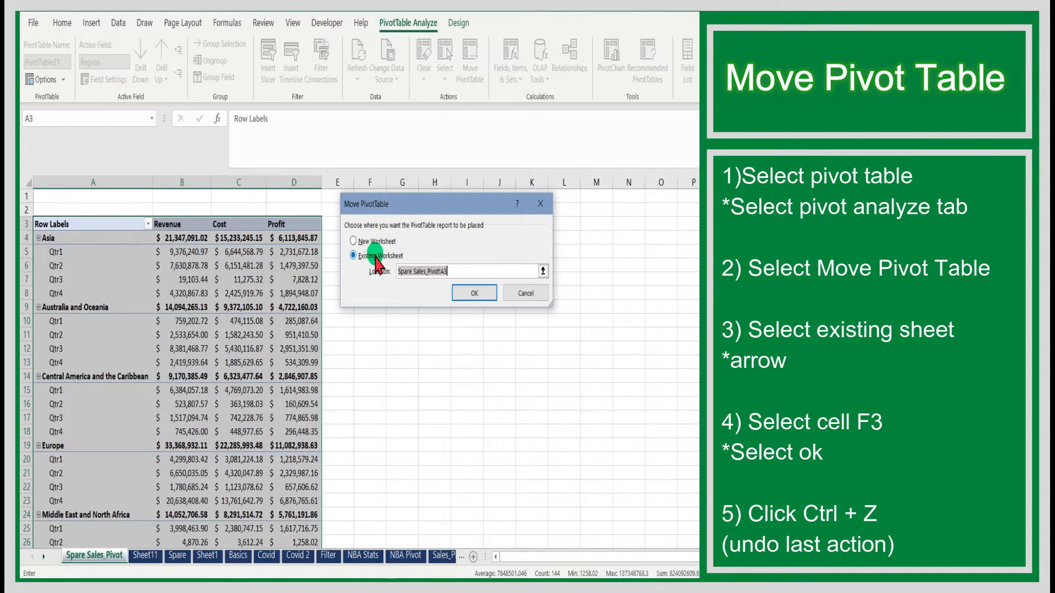
left_click_drag(401, 200, 456, 188)
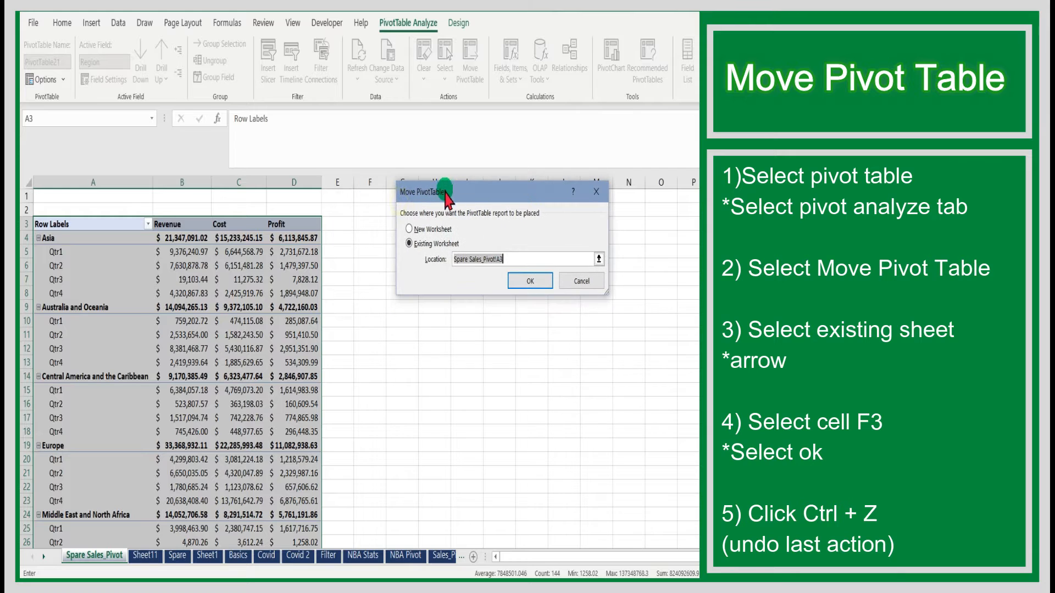
left_click(365, 226)
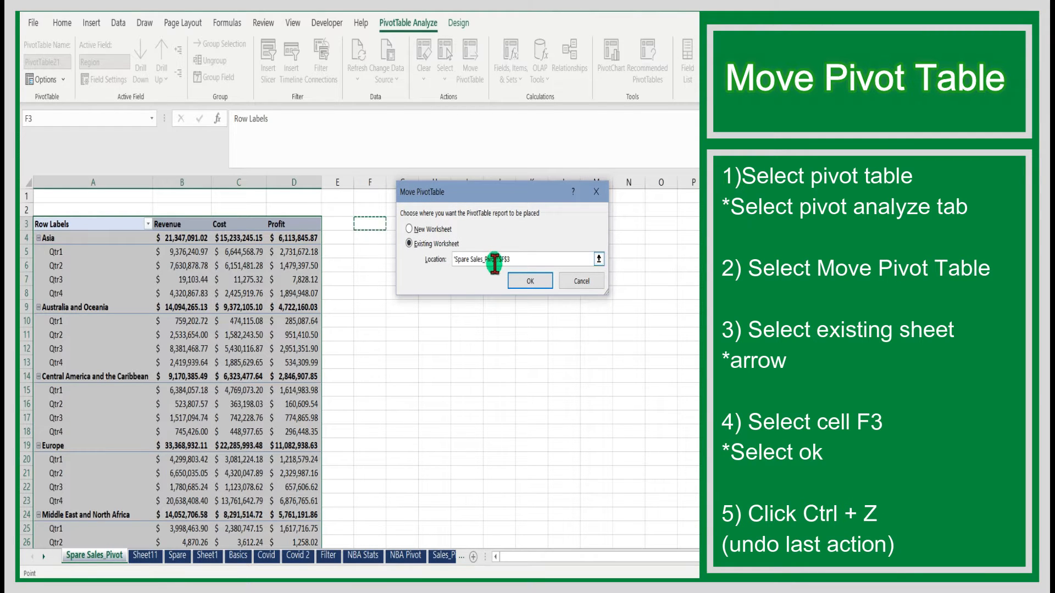
left_click(528, 281)
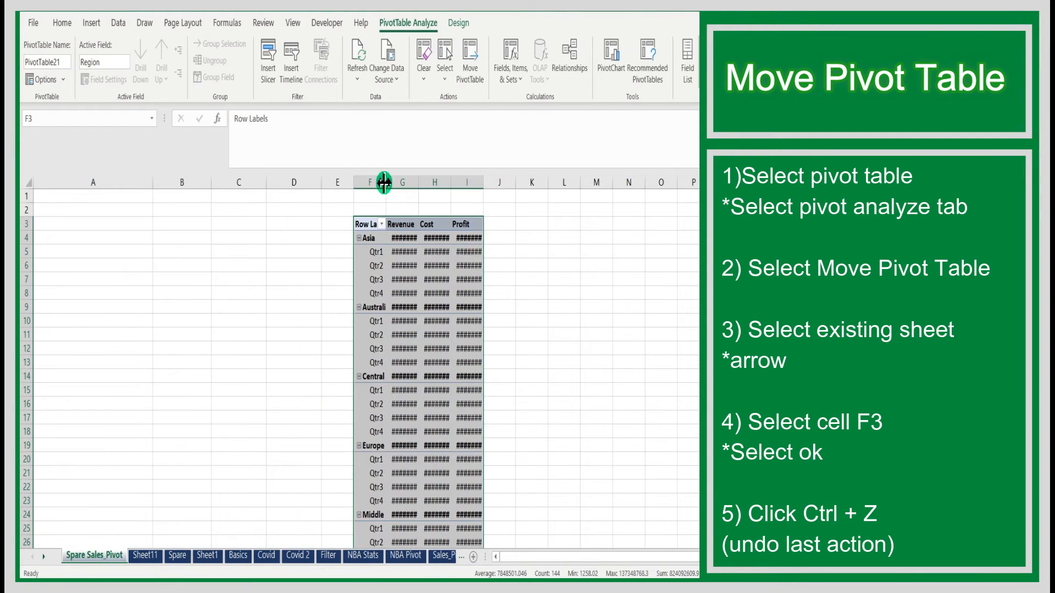
left_click_drag(370, 182, 514, 183)
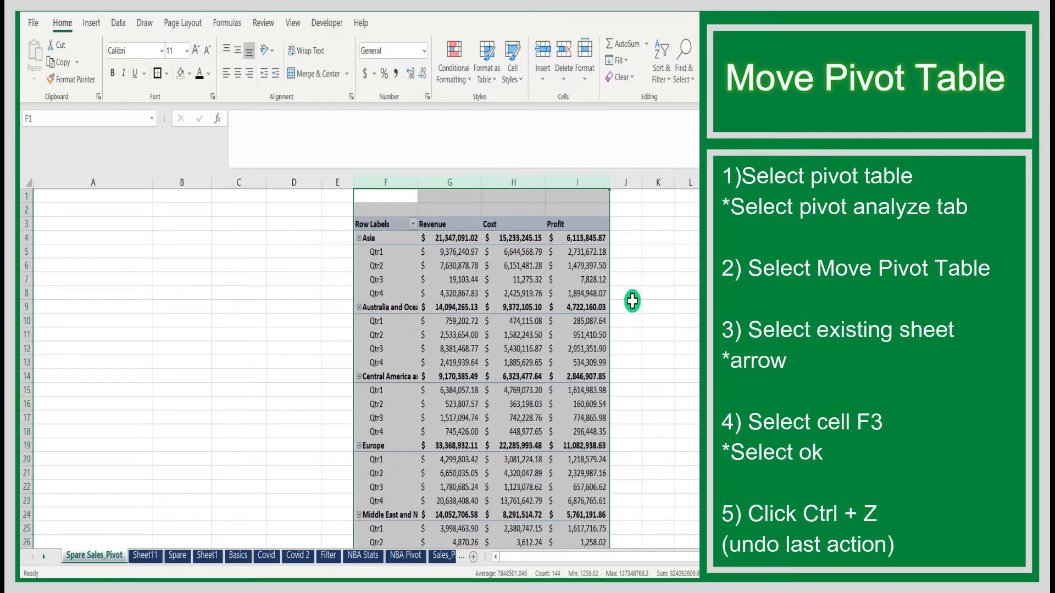
- Undo the column widening and the pivot table move, and cancel the pending copy selection
key("ctrl+z")
key("ctrl+z")
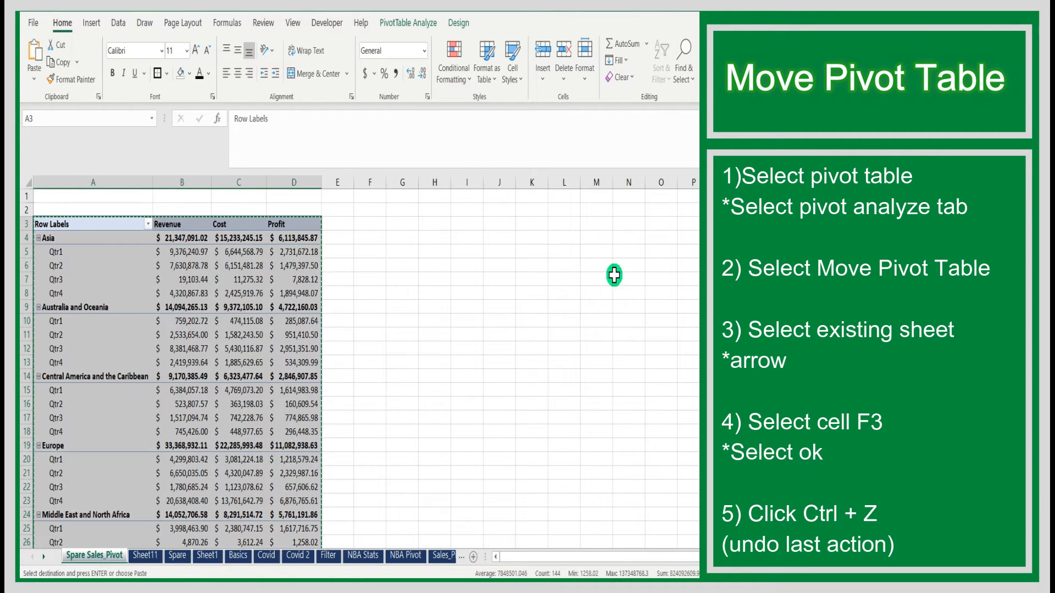
left_click(588, 267)
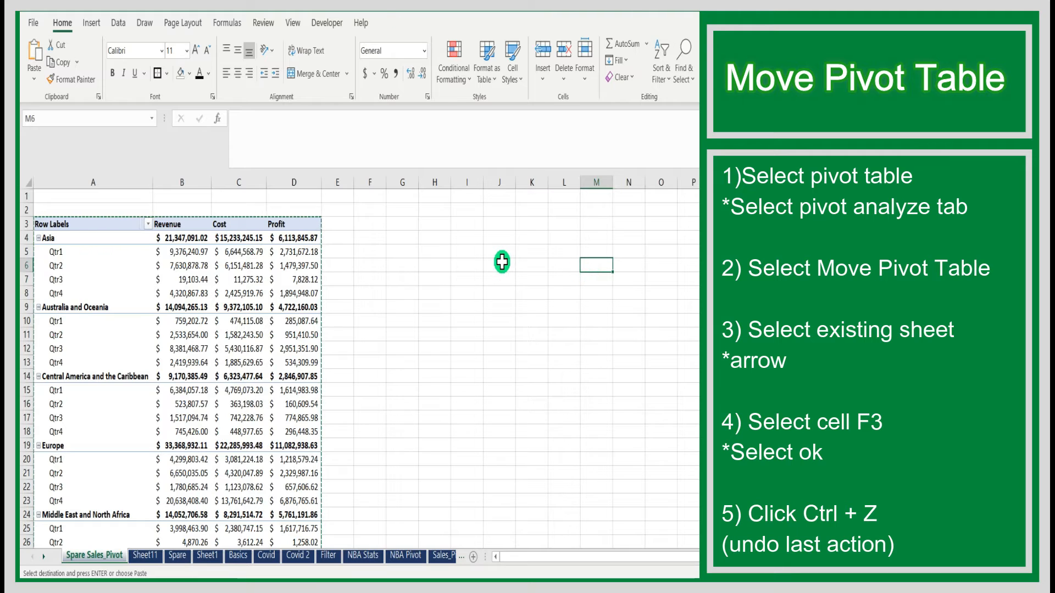
key("Escape")
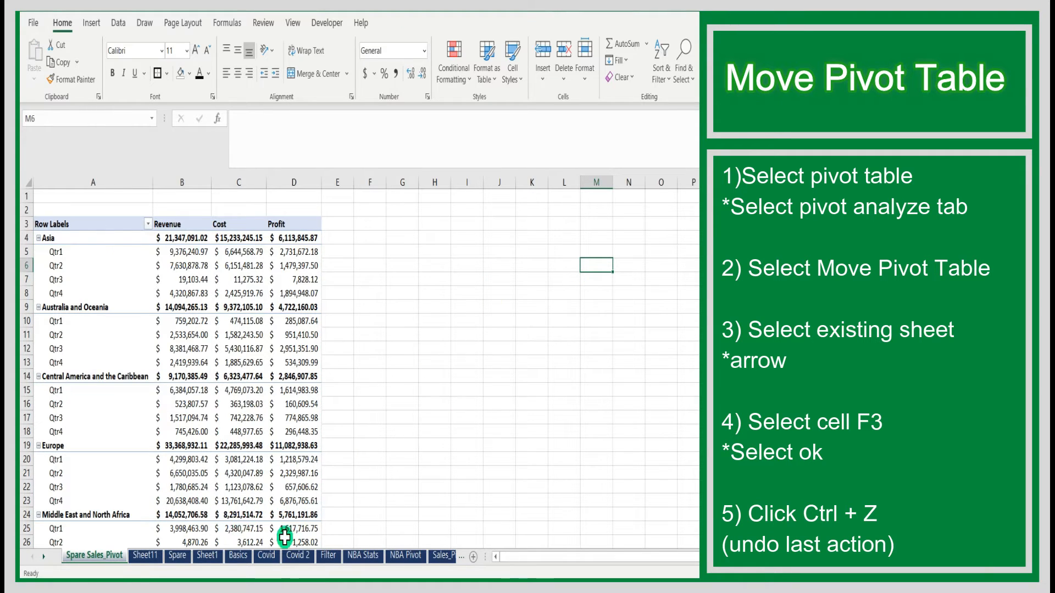
- Rename the Sheet11 worksheet as "Report Layout"
left_click(43, 557)
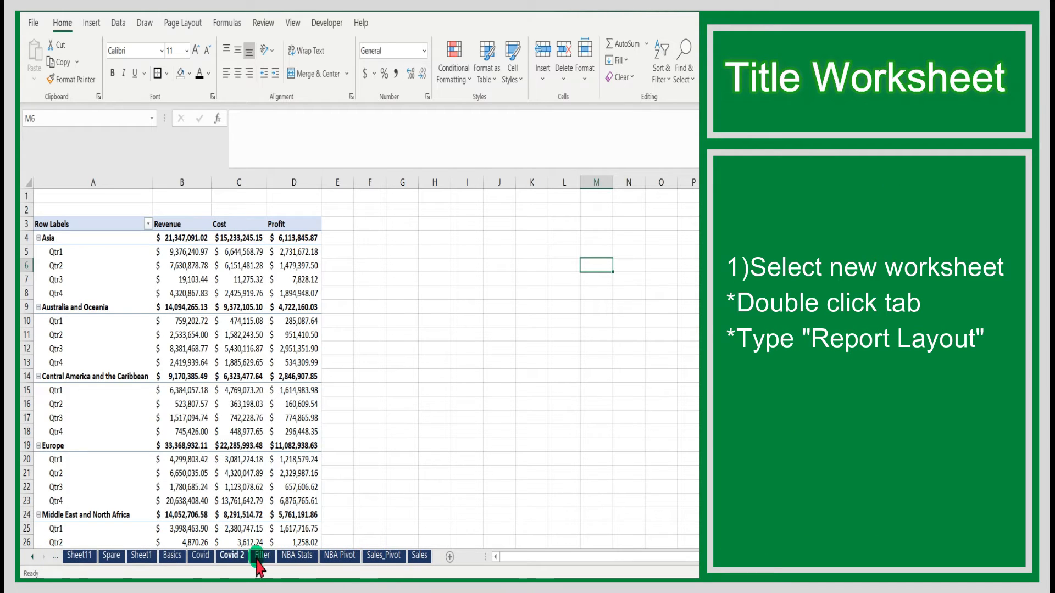
left_click(80, 555)
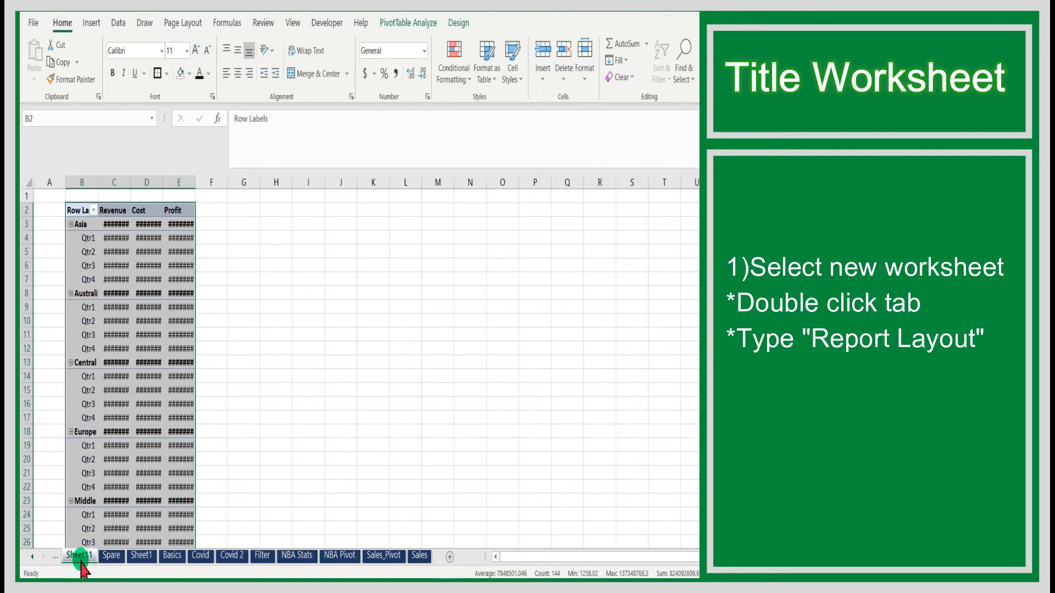
left_click(297, 555, "ctrl")
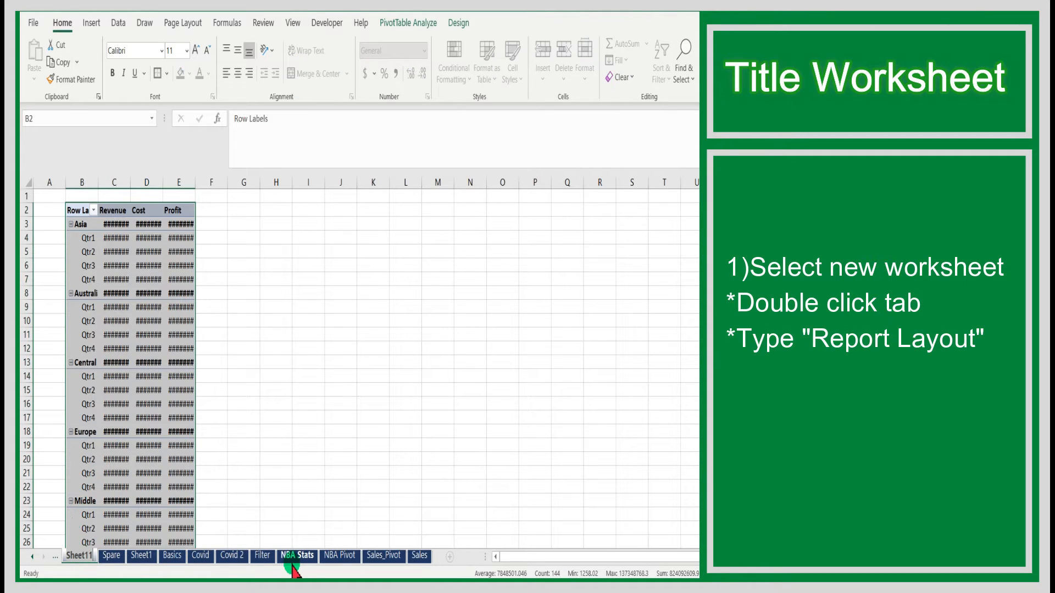
key("alt+h")
type("orReport La")
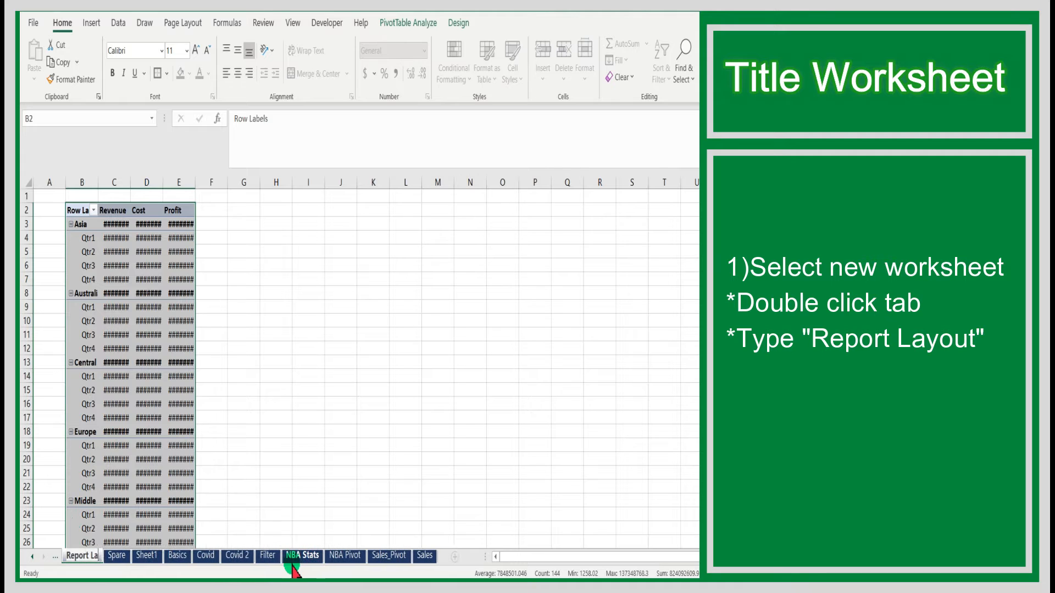
type("yout")
key("Return")
left_click(470, 458)
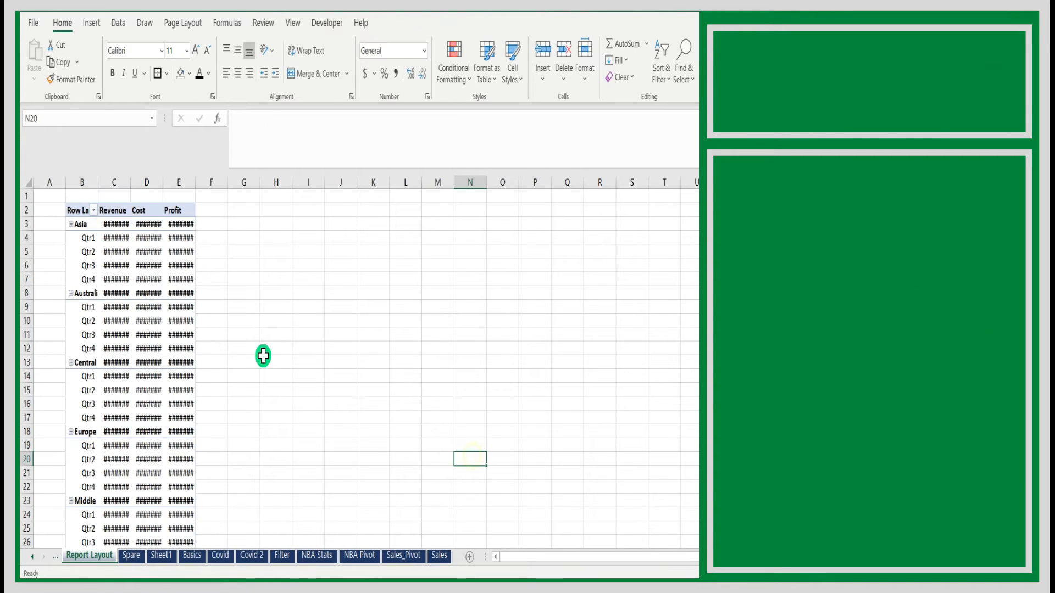
- Widen columns B to E on the Report Layout sheet until the pivot table's amounts fit
left_click_drag(82, 182, 211, 182)
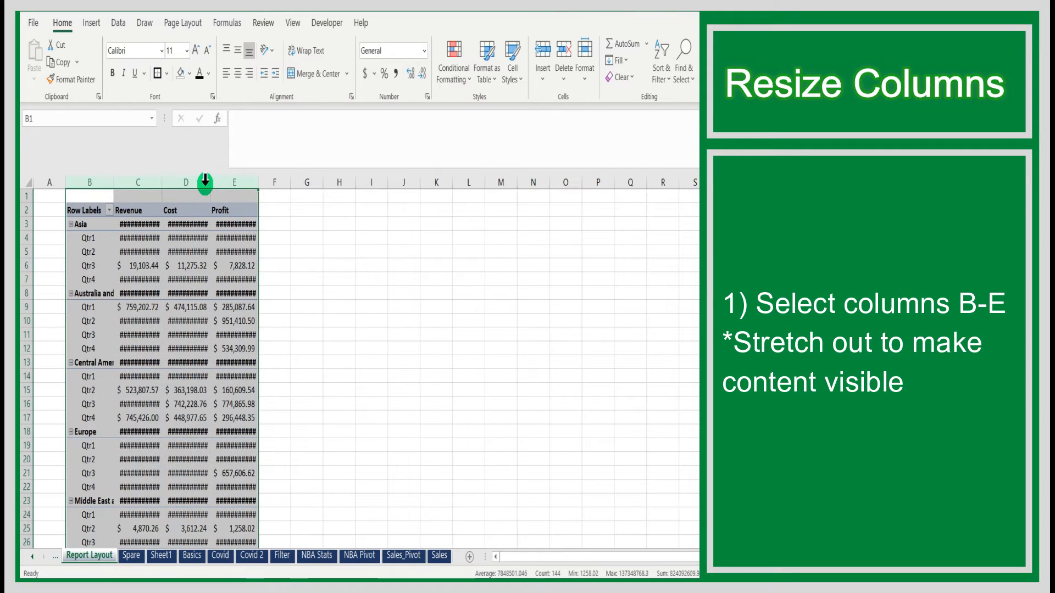
left_click_drag(102, 181, 274, 182)
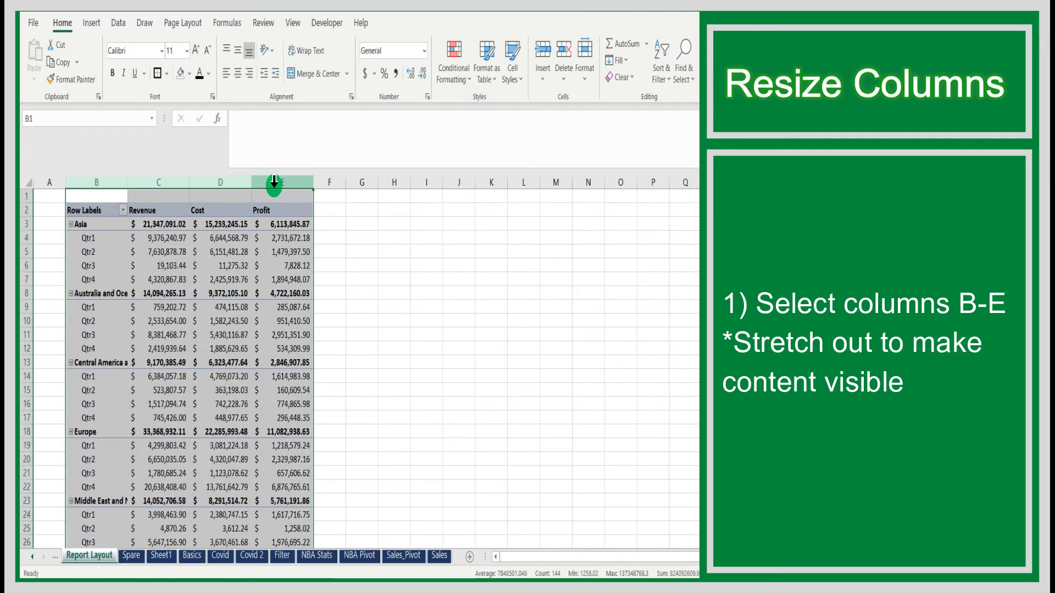
left_click(457, 279)
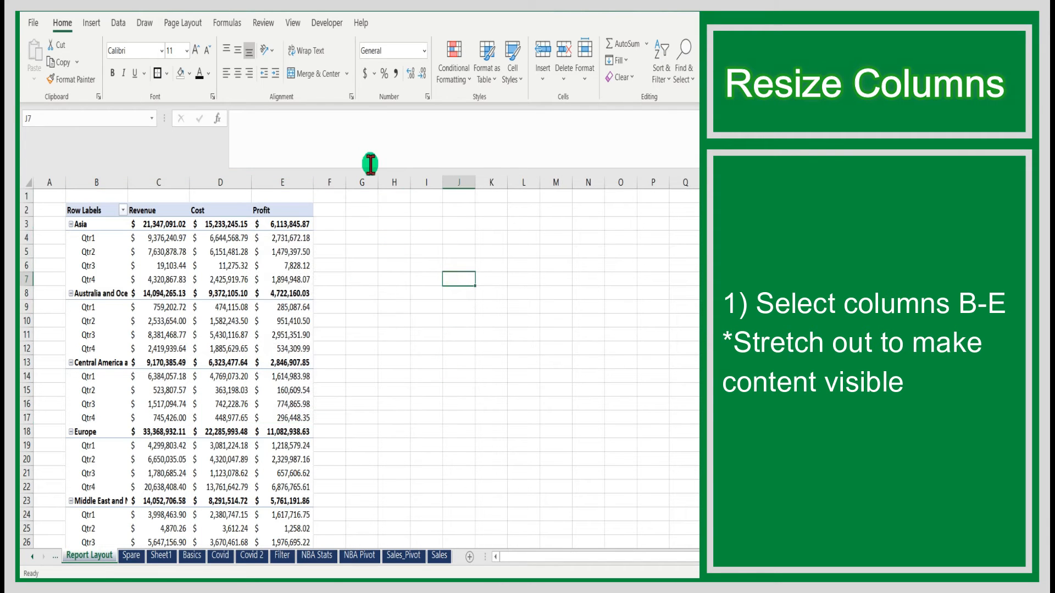
- Review the report layout options for the pivot table and examine its default compact form
left_click(275, 208)
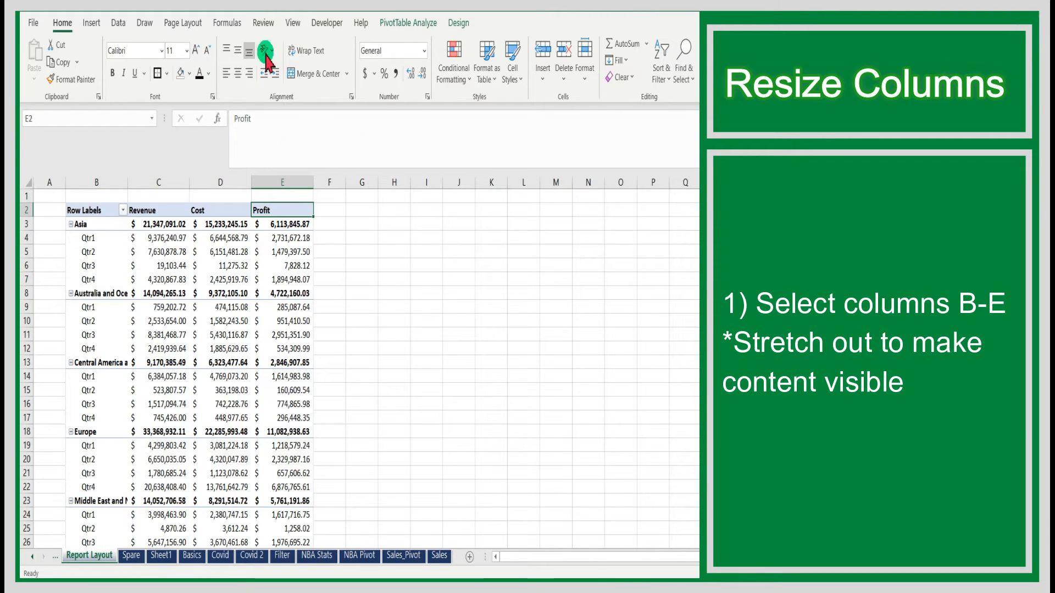
left_click(458, 24)
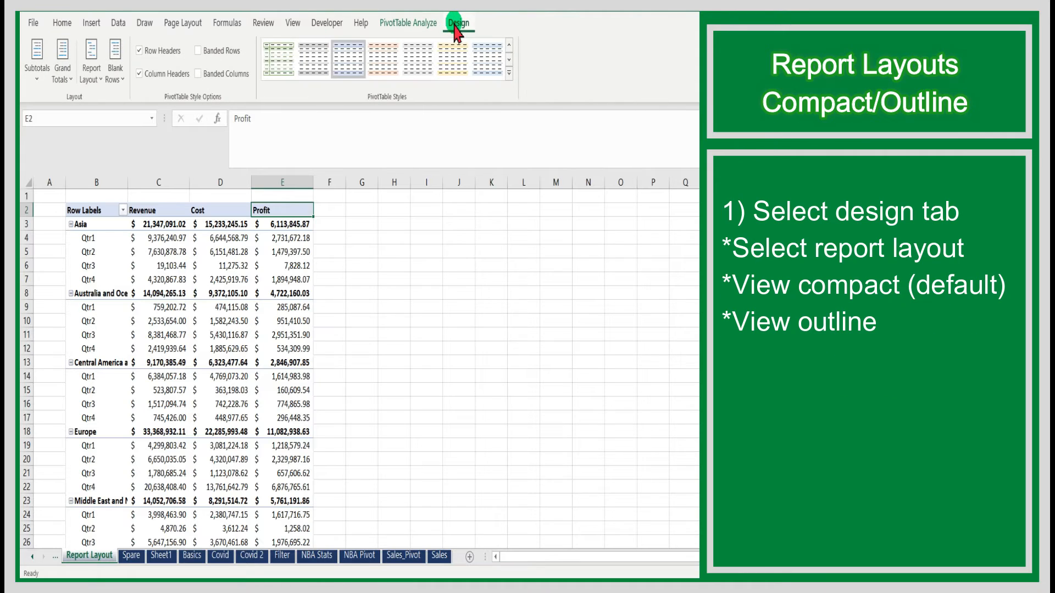
left_click(100, 82)
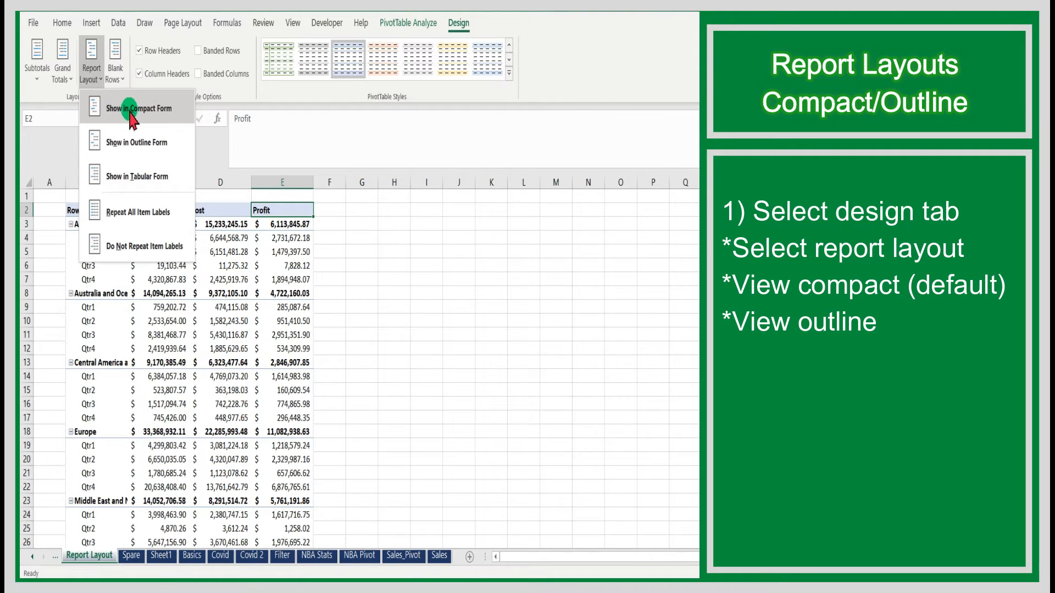
left_click(397, 268)
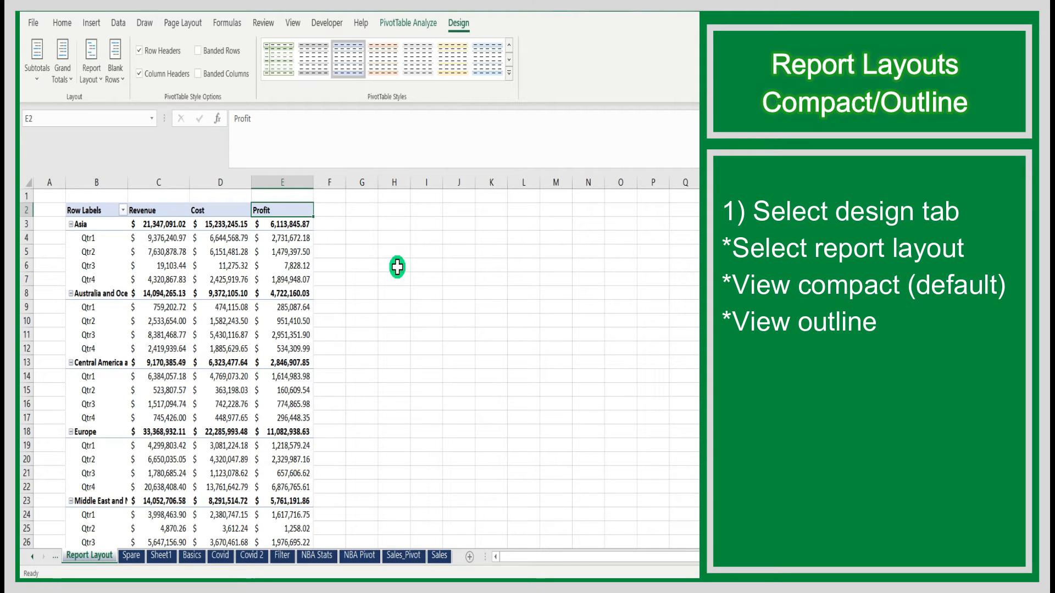
left_click_drag(112, 211, 316, 431)
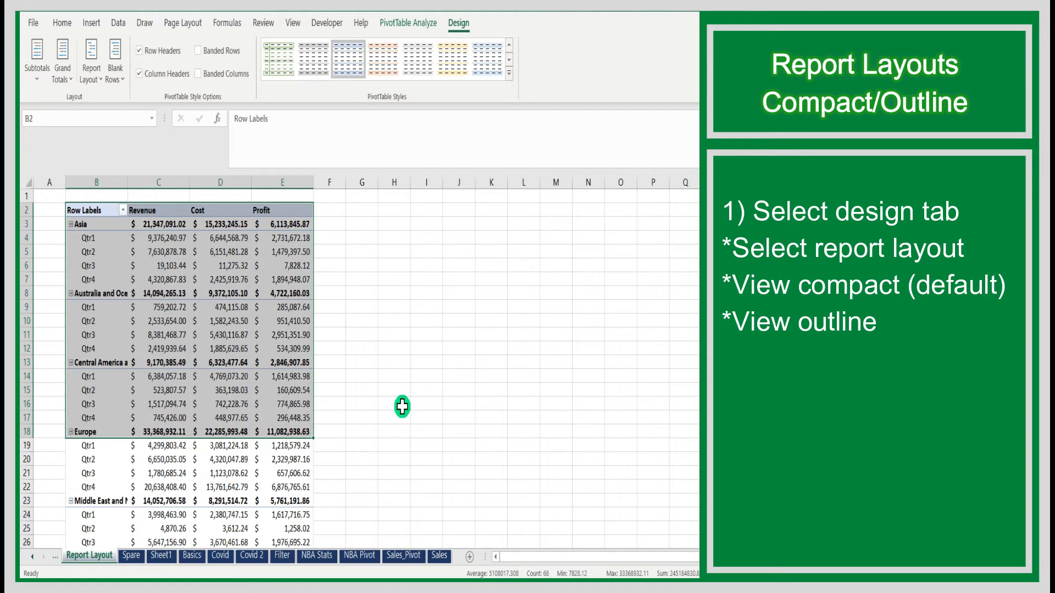
- Change the pivot table's report layout to Outline Form
left_click(91, 75)
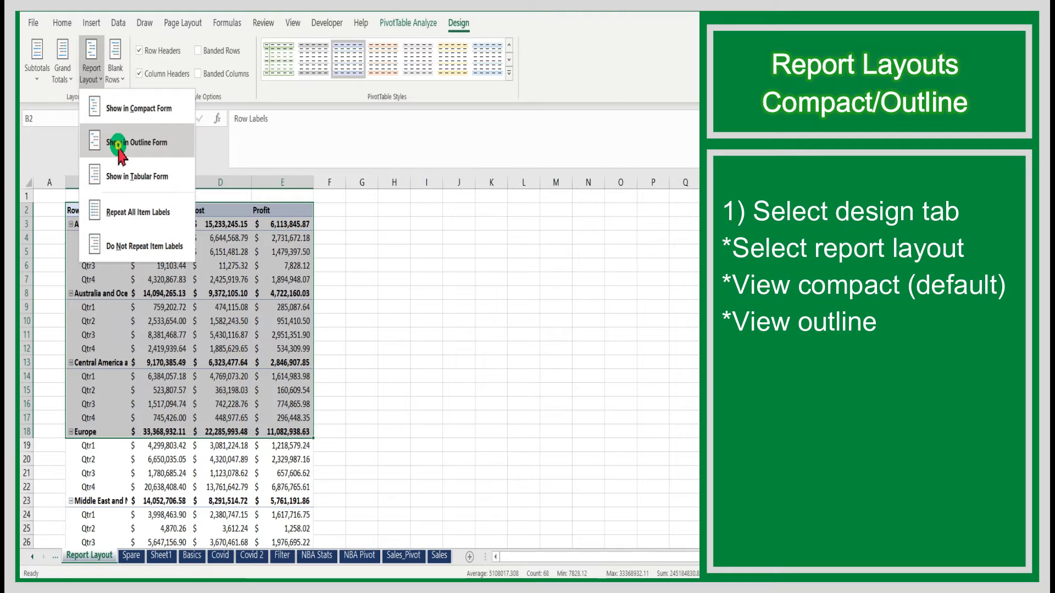
left_click(119, 144)
left_click(479, 318)
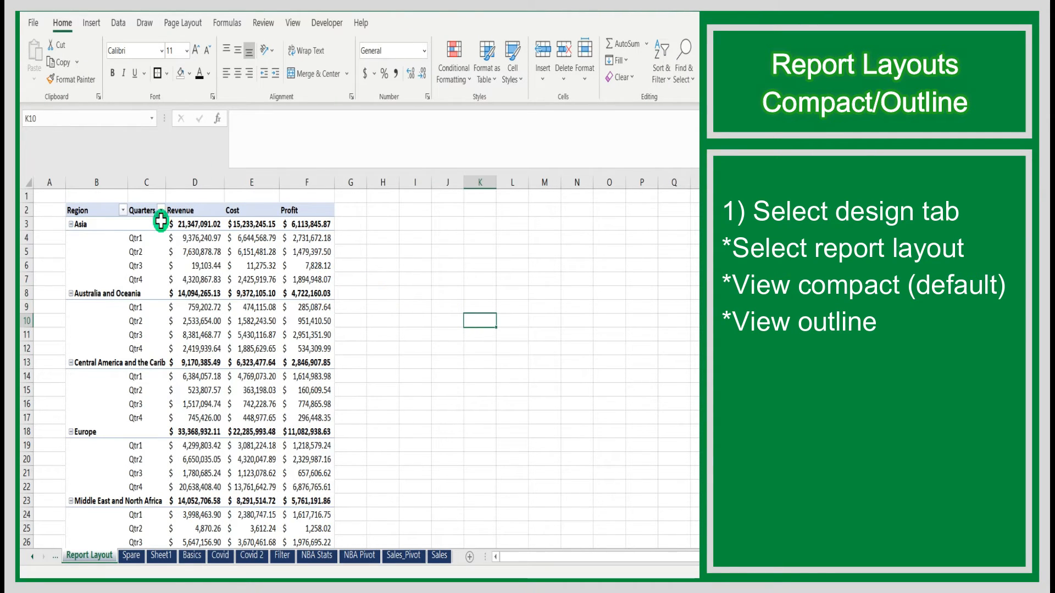
- Examine the separate sort and filter options of the Region and Quarters fields
left_click(123, 211)
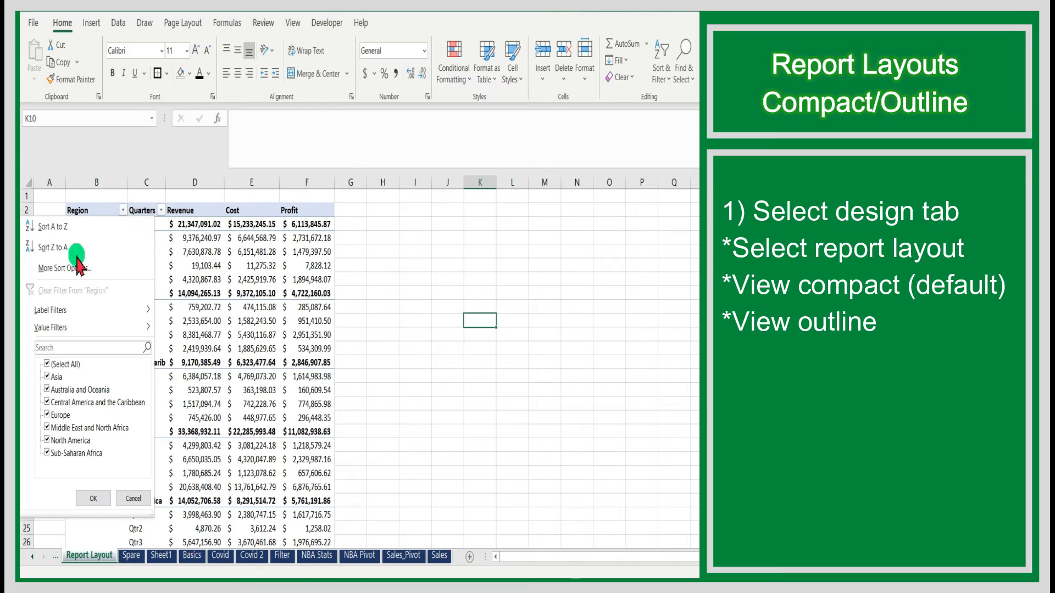
left_click(163, 217)
left_click(161, 211)
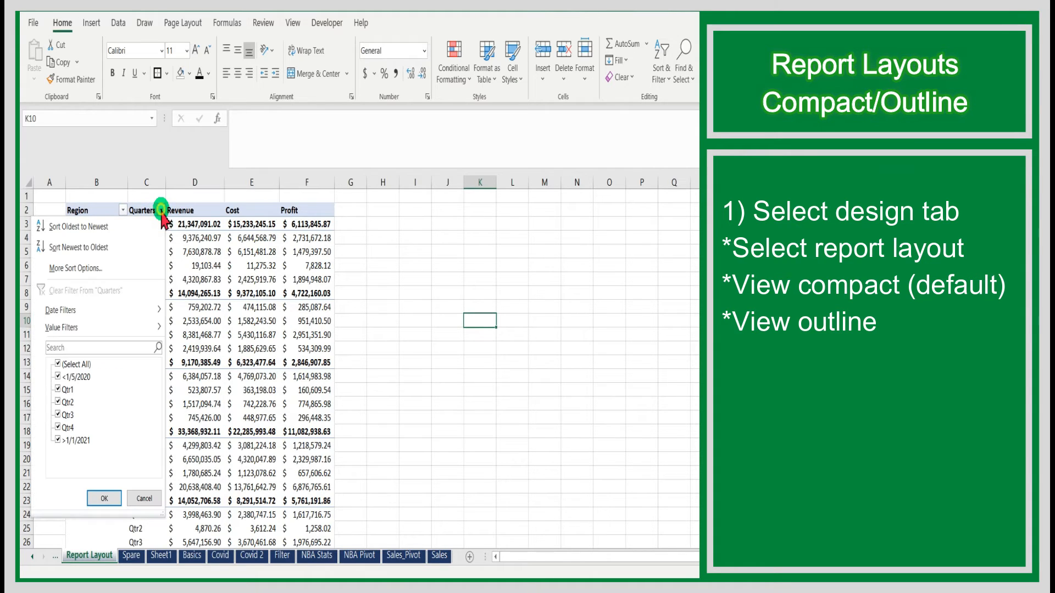
- Close the Quarters sort and filter options and inspect the details of a revenue value for Asia
left_click(391, 258)
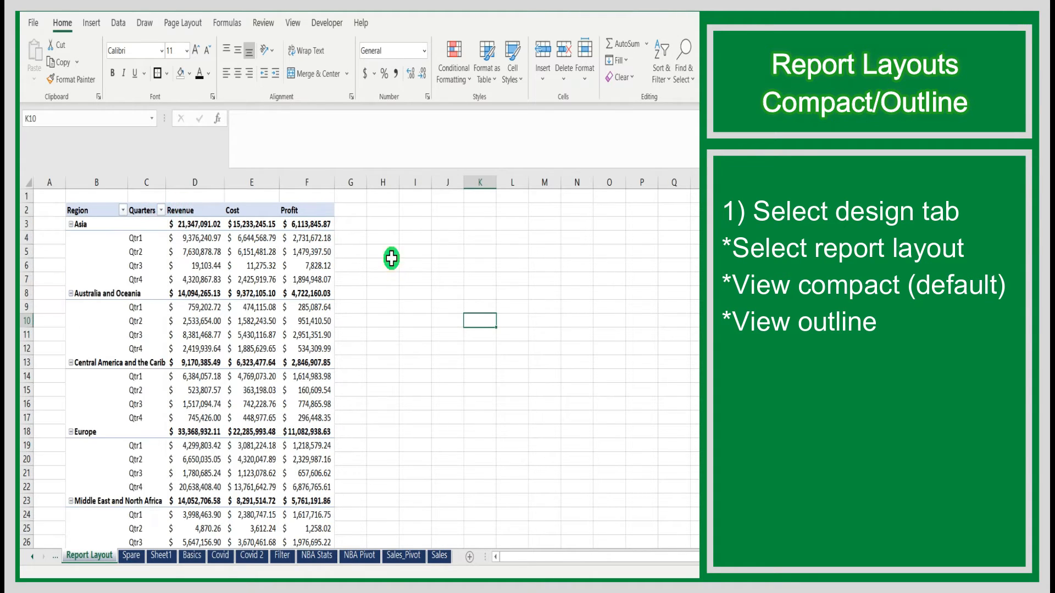
mouse_move(186, 249)
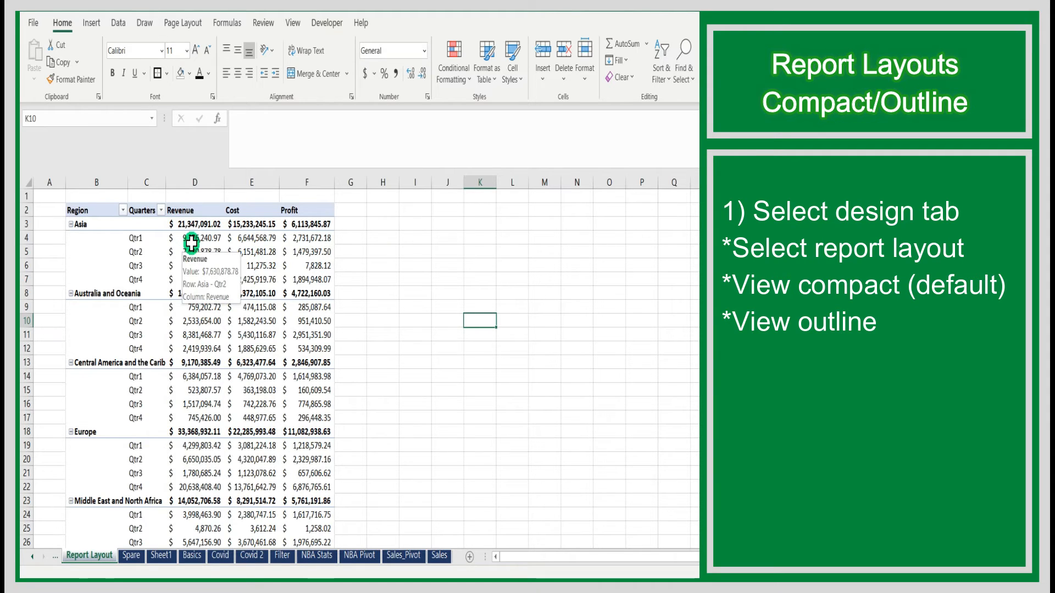
left_click(375, 259)
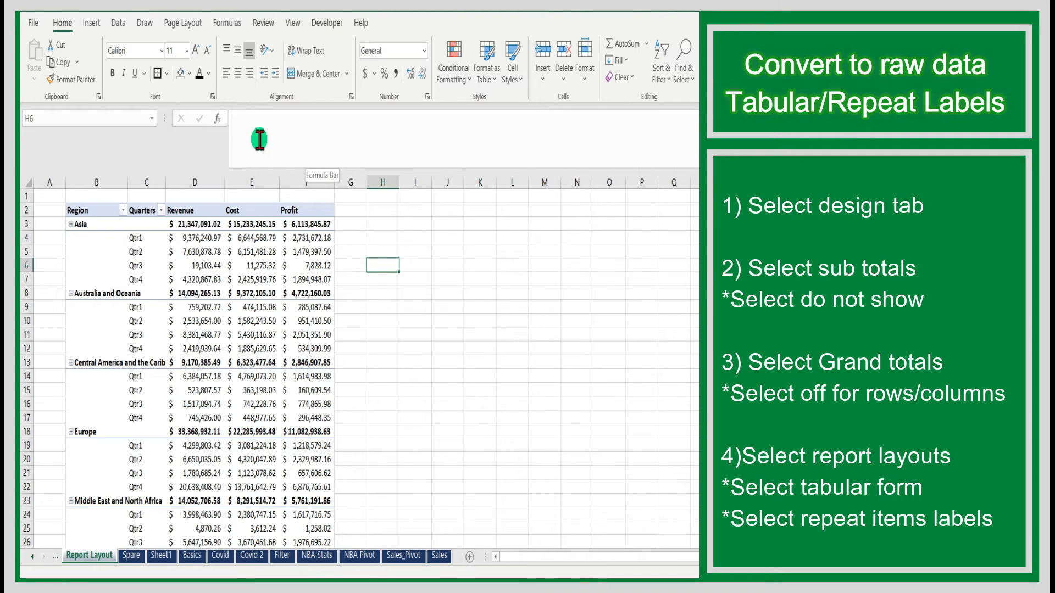
- Hide all subtotals in the pivot table and turn grand totals off for rows and columns
left_click(303, 208)
left_click(411, 24)
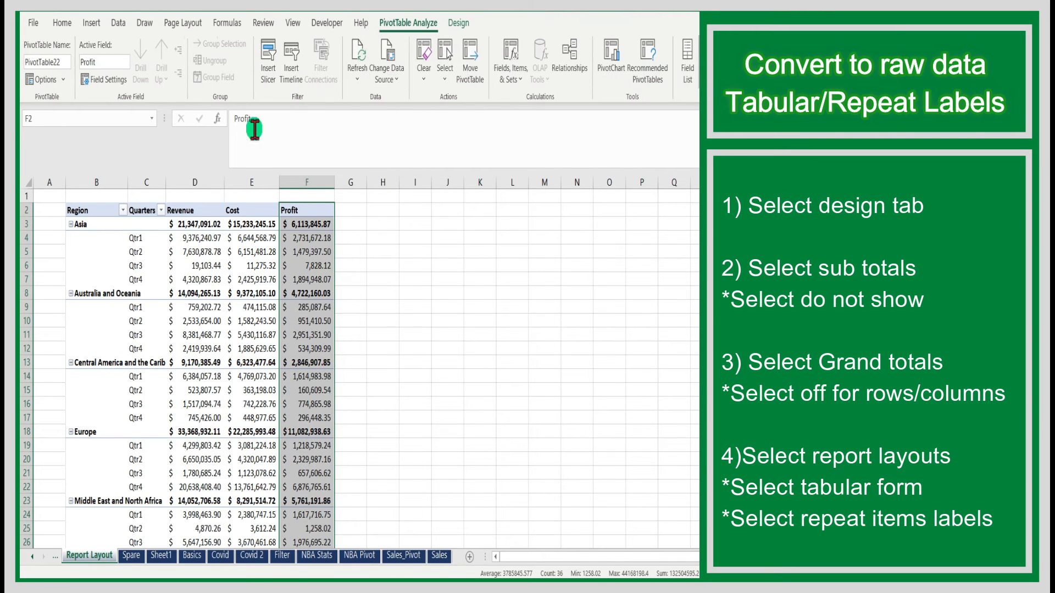
left_click(456, 23)
left_click(100, 80)
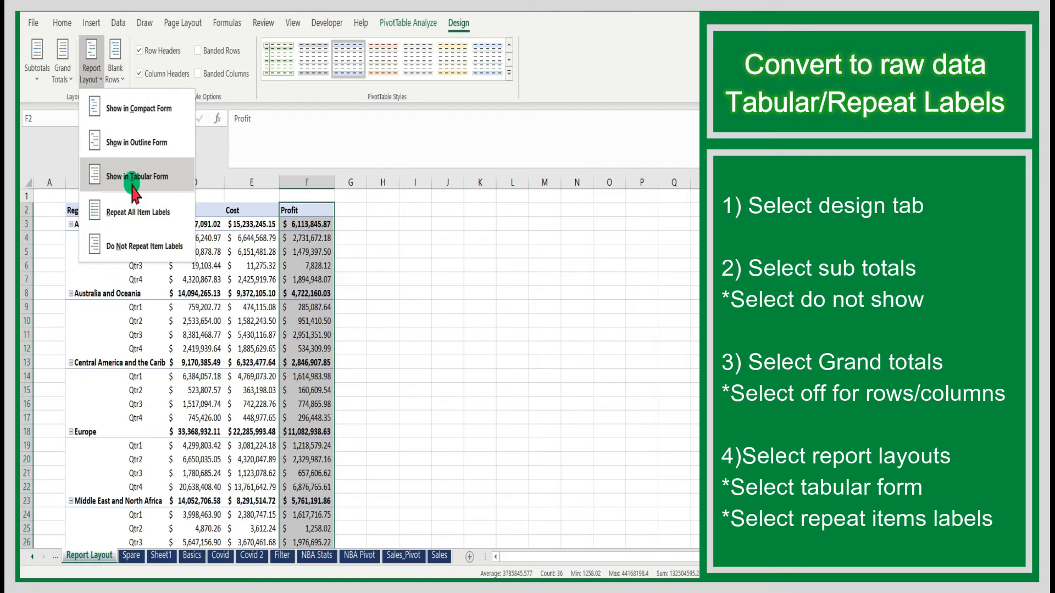
left_click(38, 71)
left_click(63, 80)
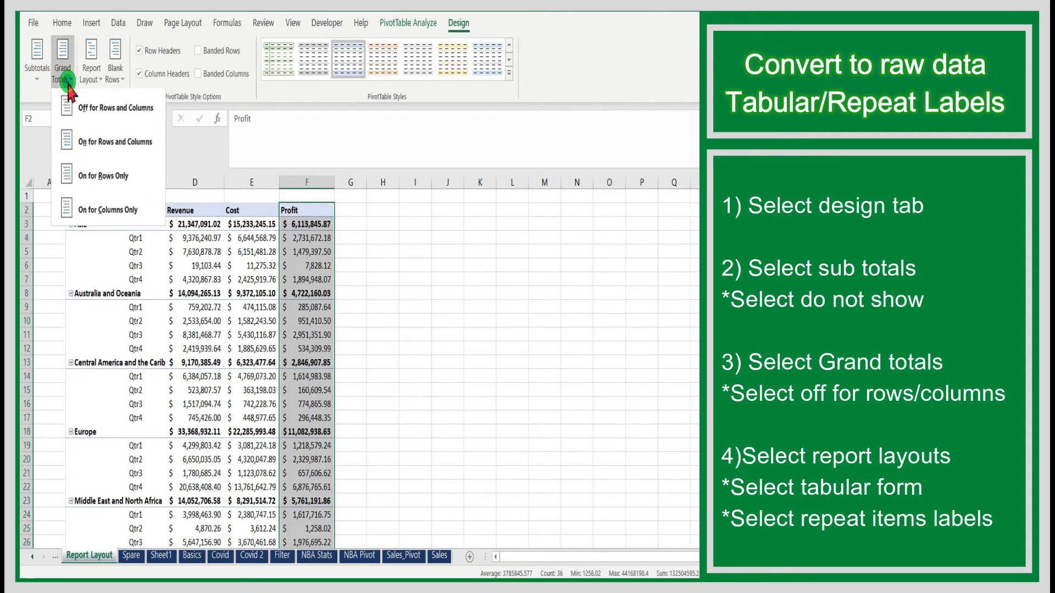
left_click(37, 80)
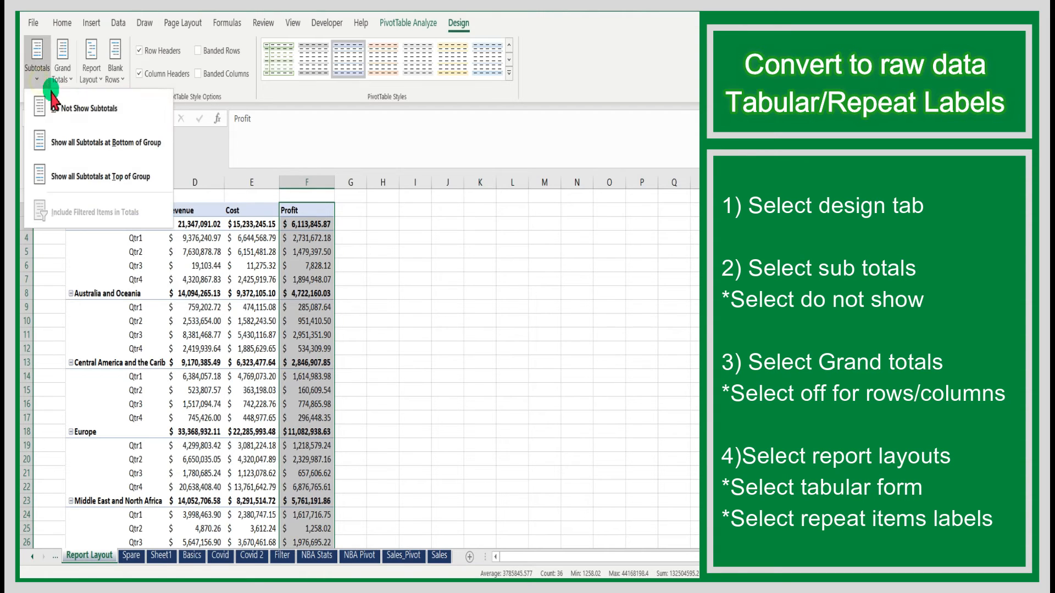
left_click(57, 104)
left_click(62, 77)
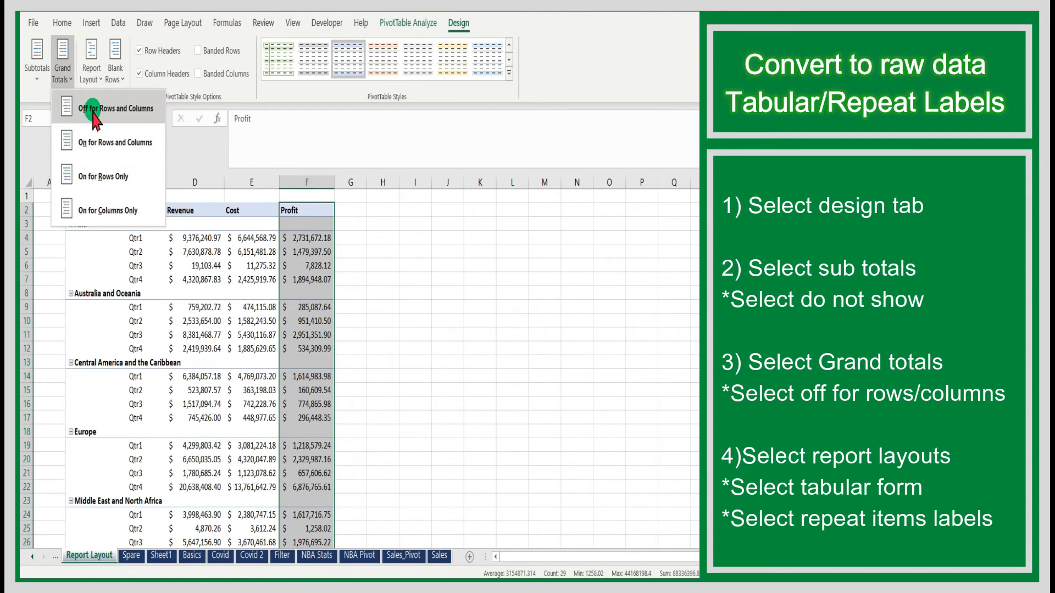
left_click(77, 110)
- Show the pivot table in Tabular Form and repeat all item labels
left_click(91, 74)
left_click(116, 182)
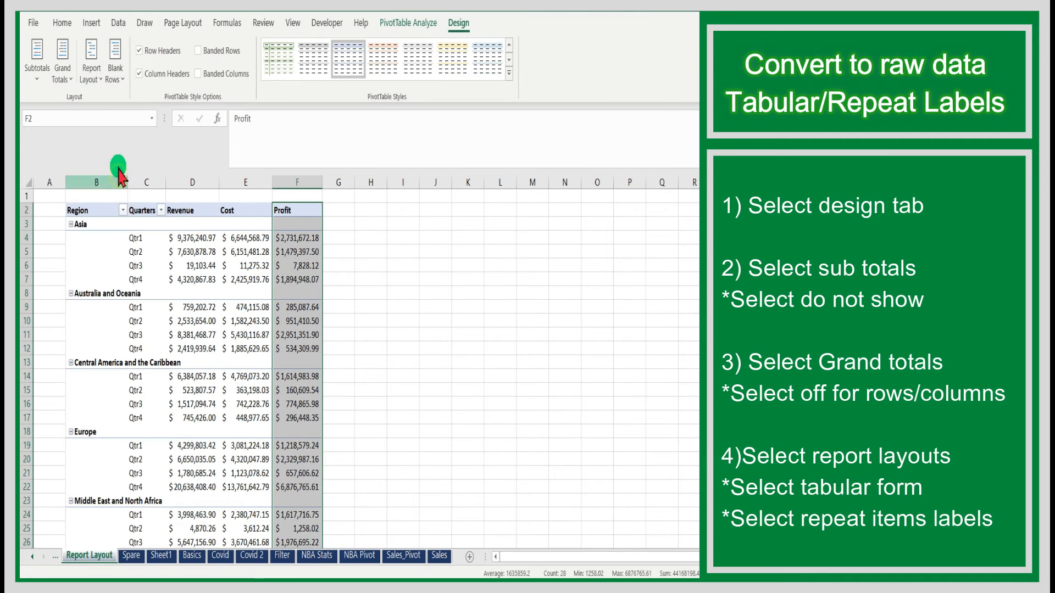
left_click(92, 74)
left_click(121, 216)
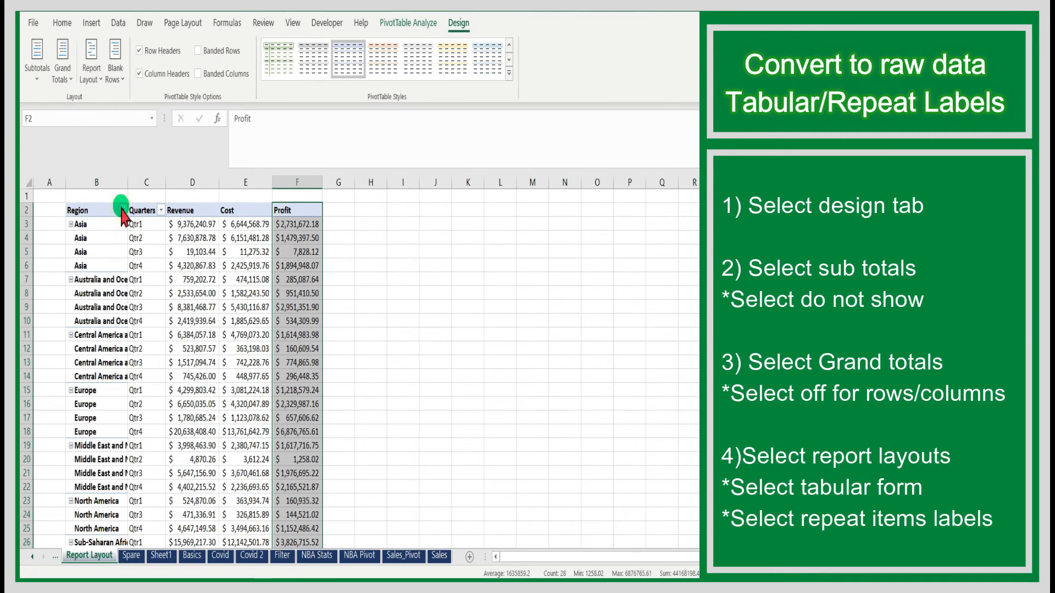
- Widen column B to show more of the region names and check the tabular data down to its last row
left_click(451, 326)
scroll(450, 326, "down", 2)
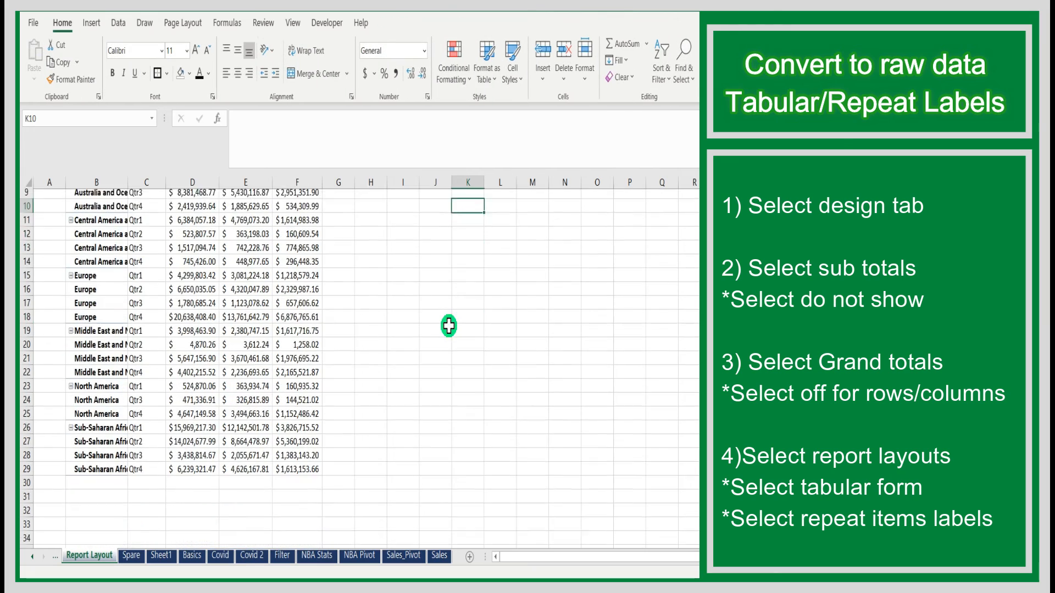
scroll(449, 327, "up", 2)
left_click_drag(128, 182, 151, 182)
scroll(382, 277, "down", 2)
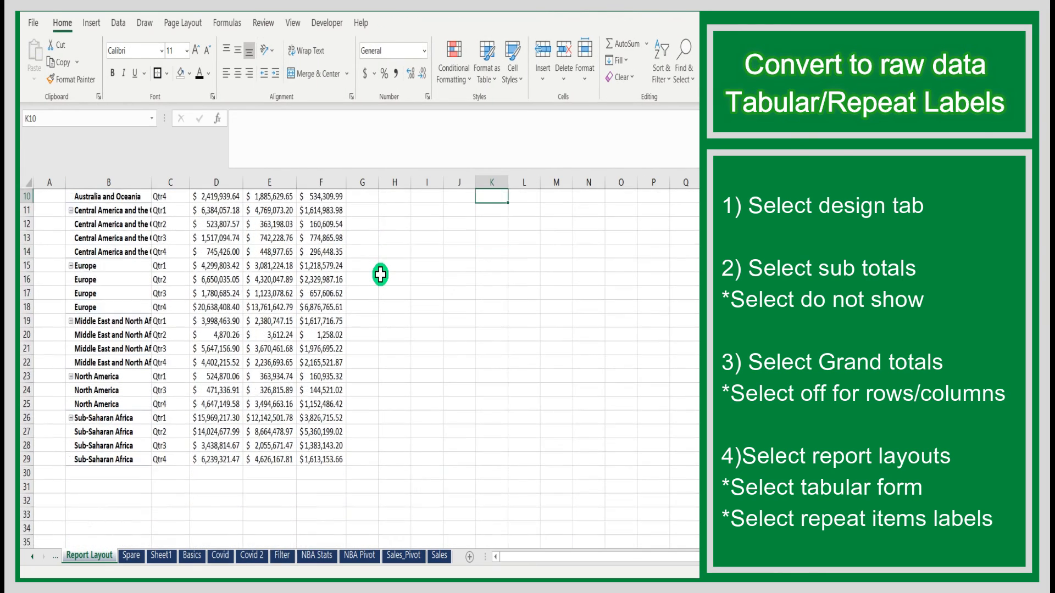
scroll(382, 276, "up", 2)
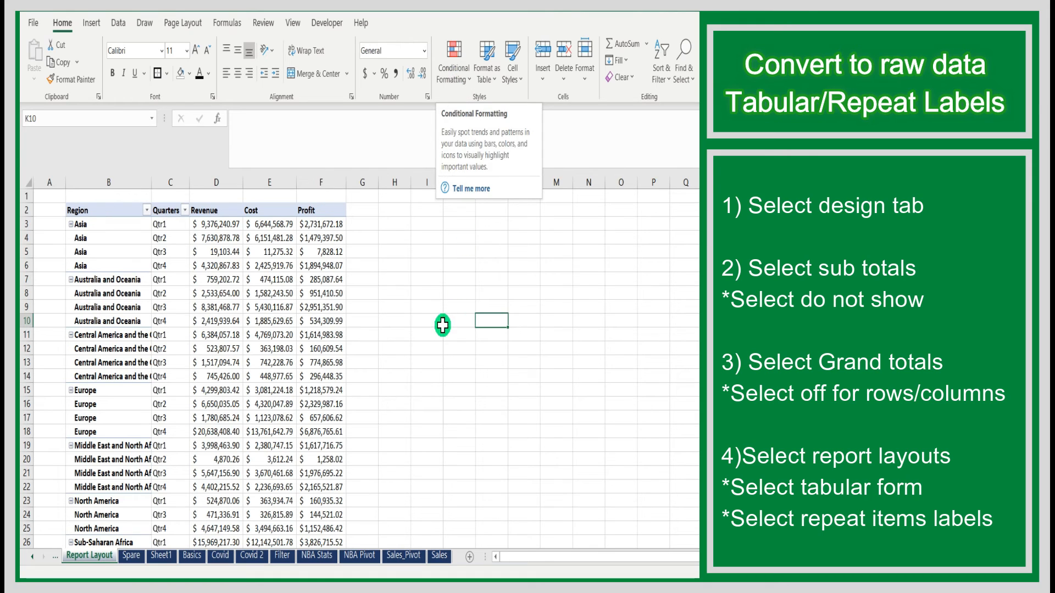
- Review the conditional formatting options, including Top/Bottom Rules, Color Scales and Icon Sets, without applying any
left_click(468, 85)
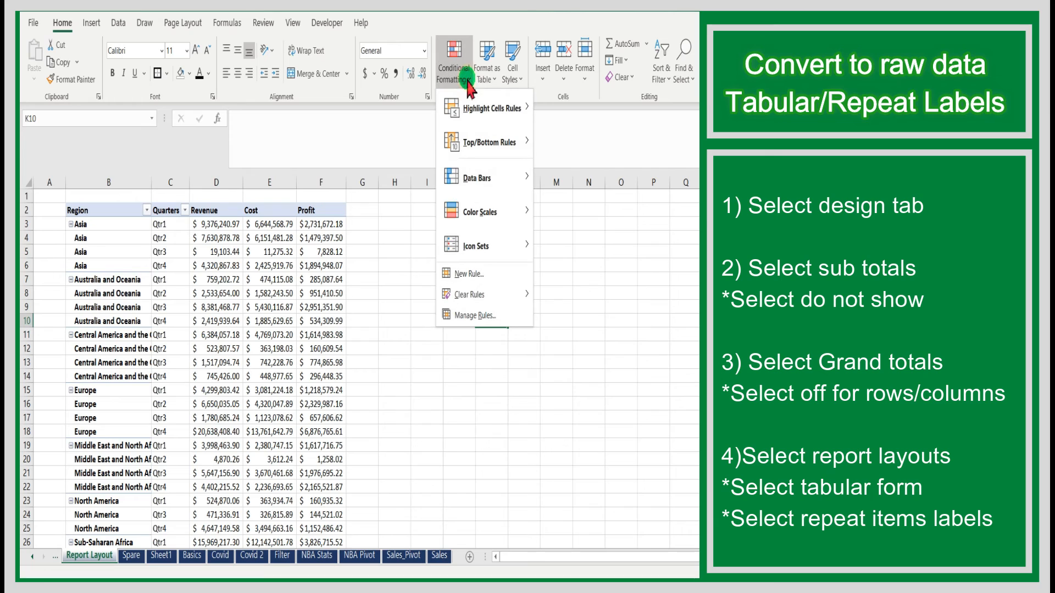
mouse_move(459, 99)
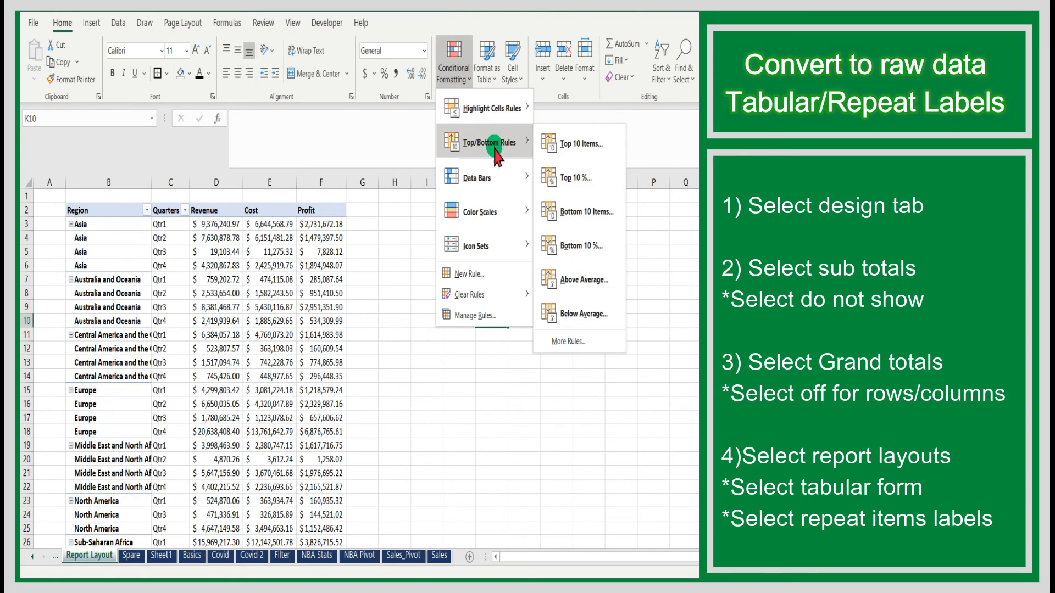
mouse_move(486, 193)
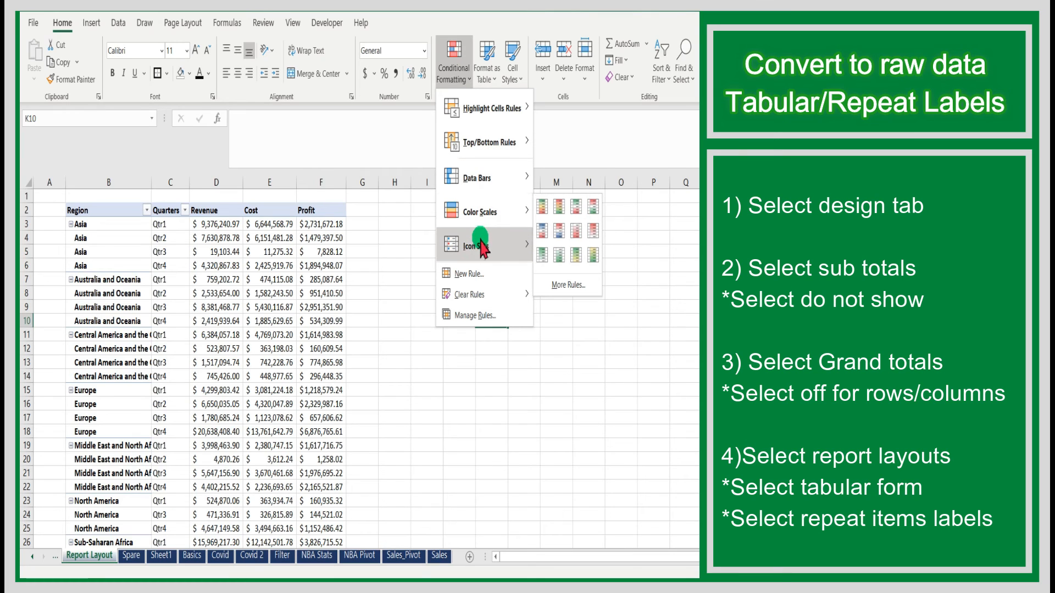
mouse_move(487, 248)
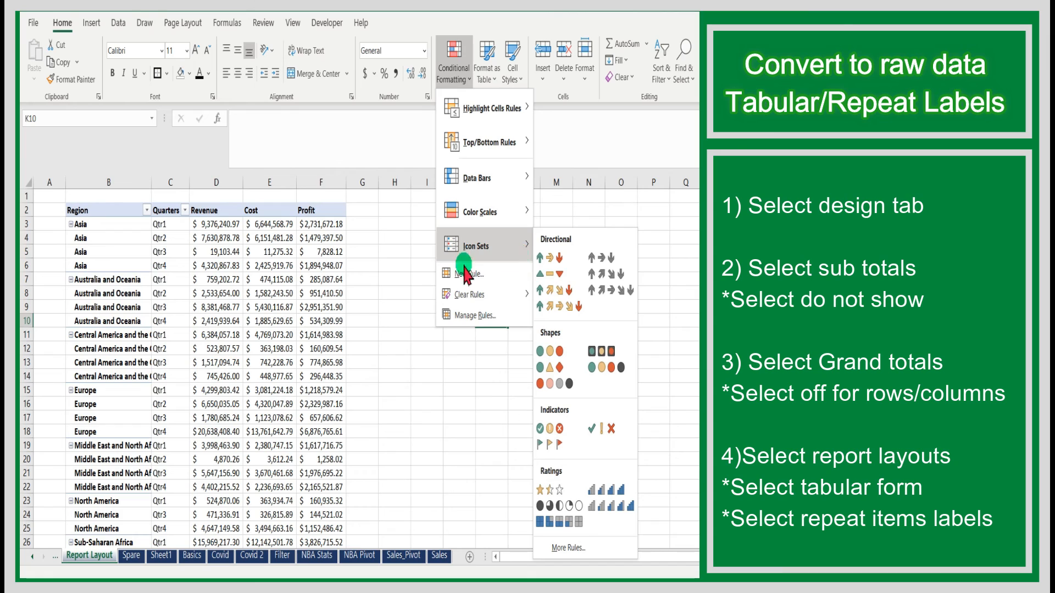
left_click(414, 273)
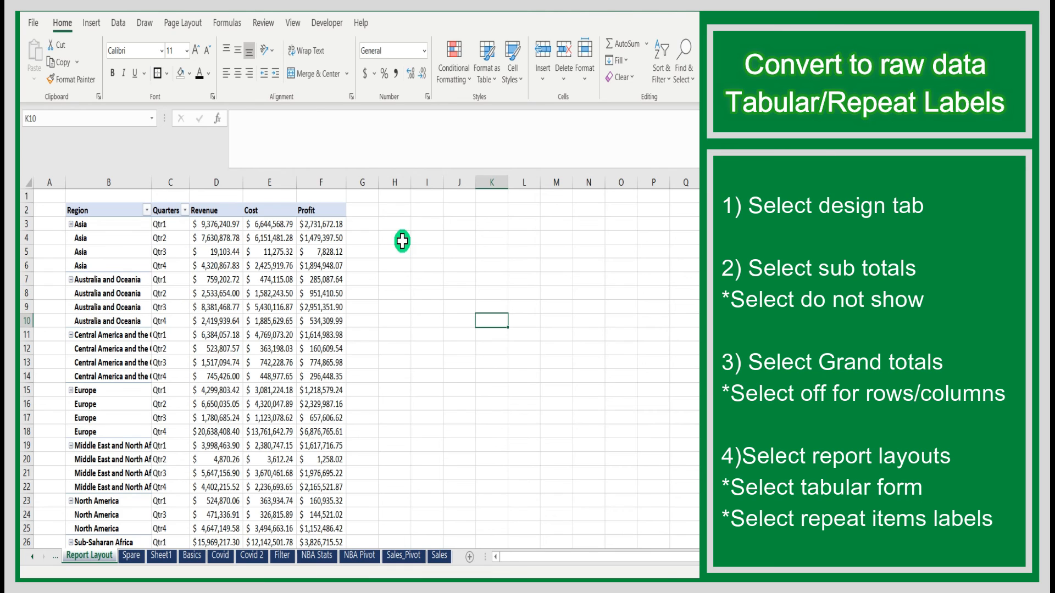
scroll(402, 240, "down", 1)
scroll(402, 241, "up", 1)
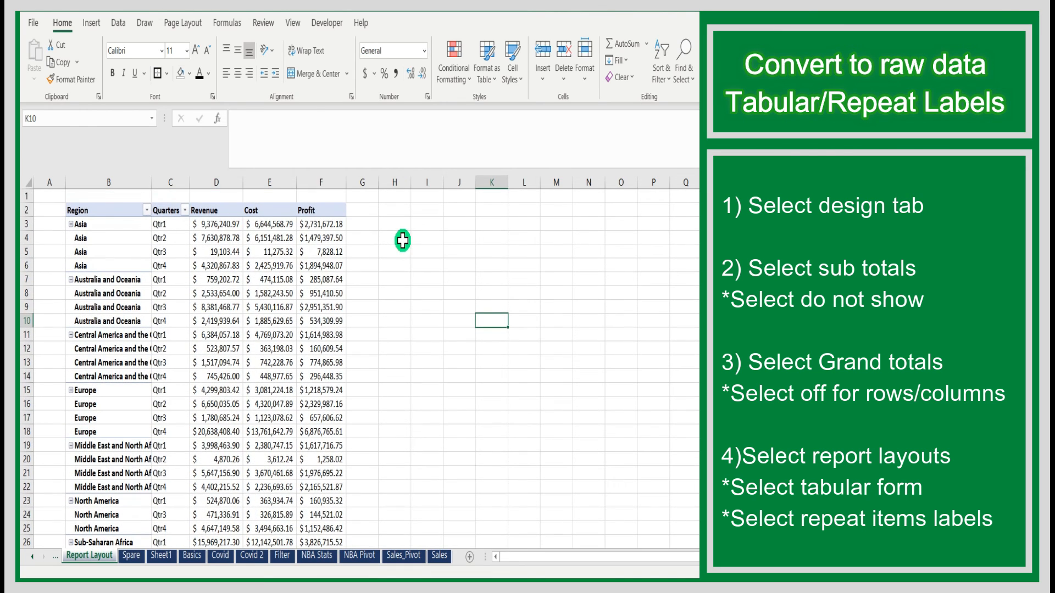